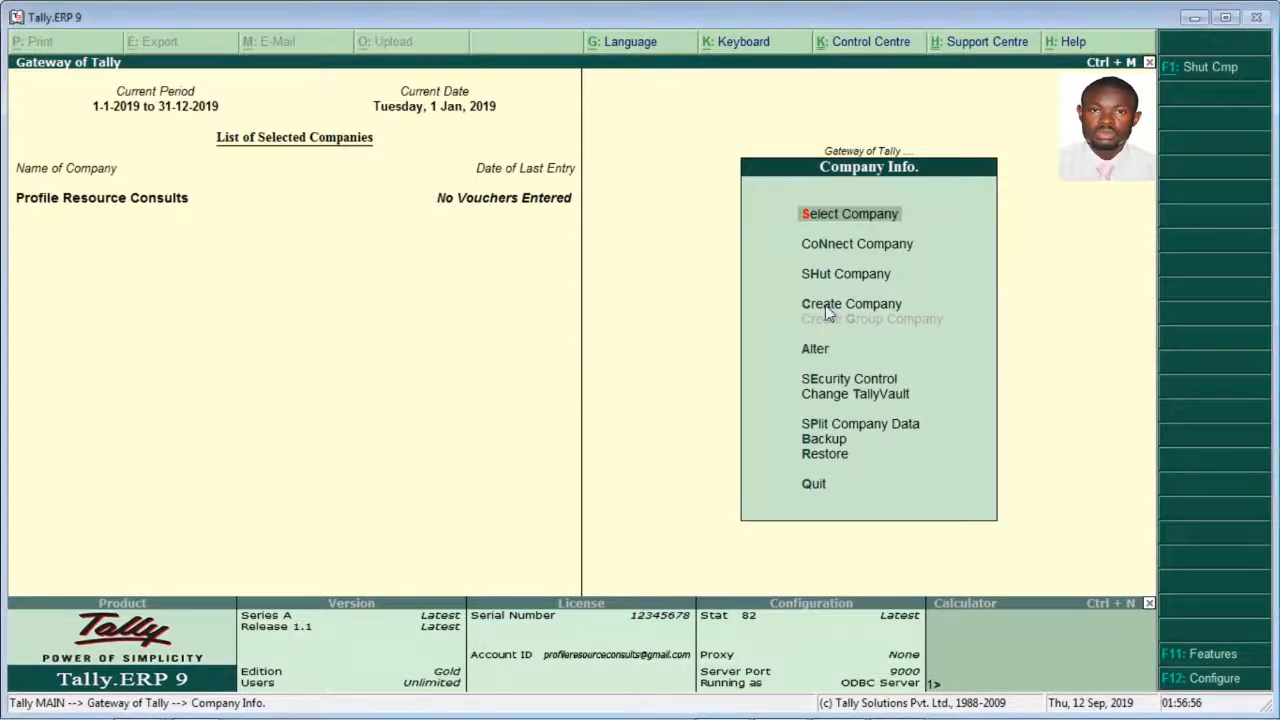
Step: Start creating a new company named Profile Resource Foods Ltd, using the same text as its mailing name
left_click(829, 305)
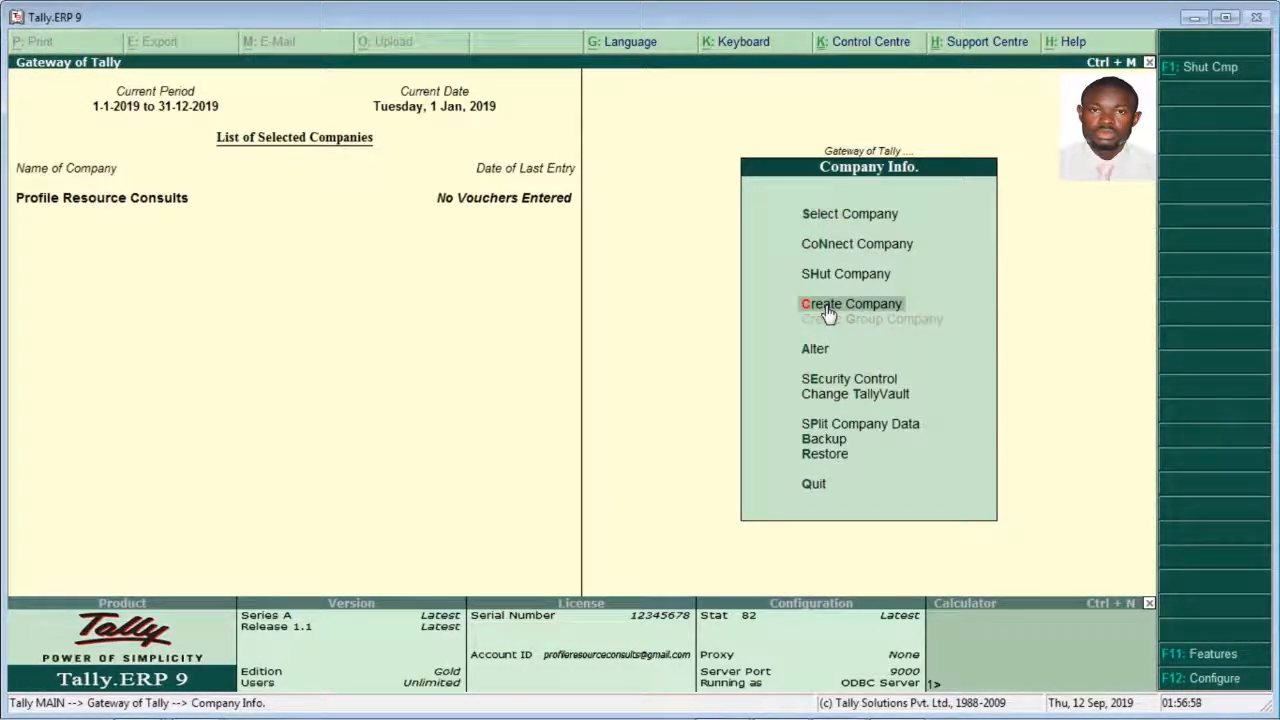
left_click(827, 313)
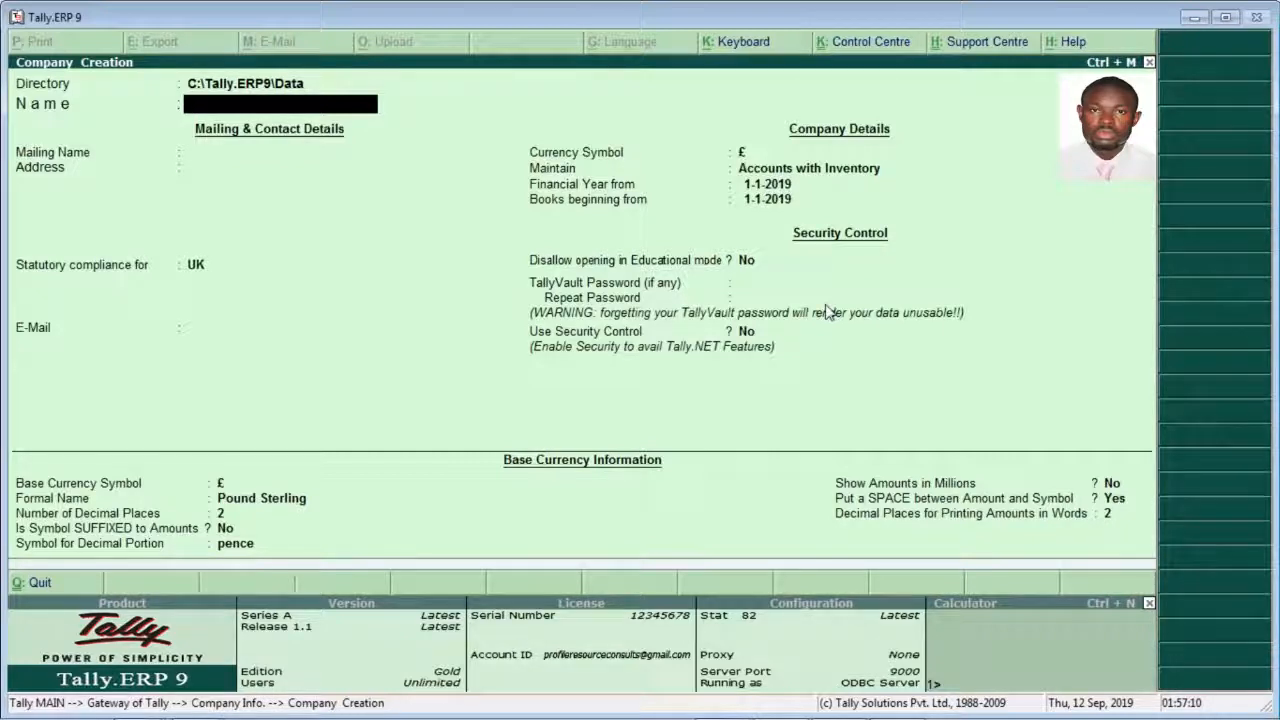
type("Profile Re")
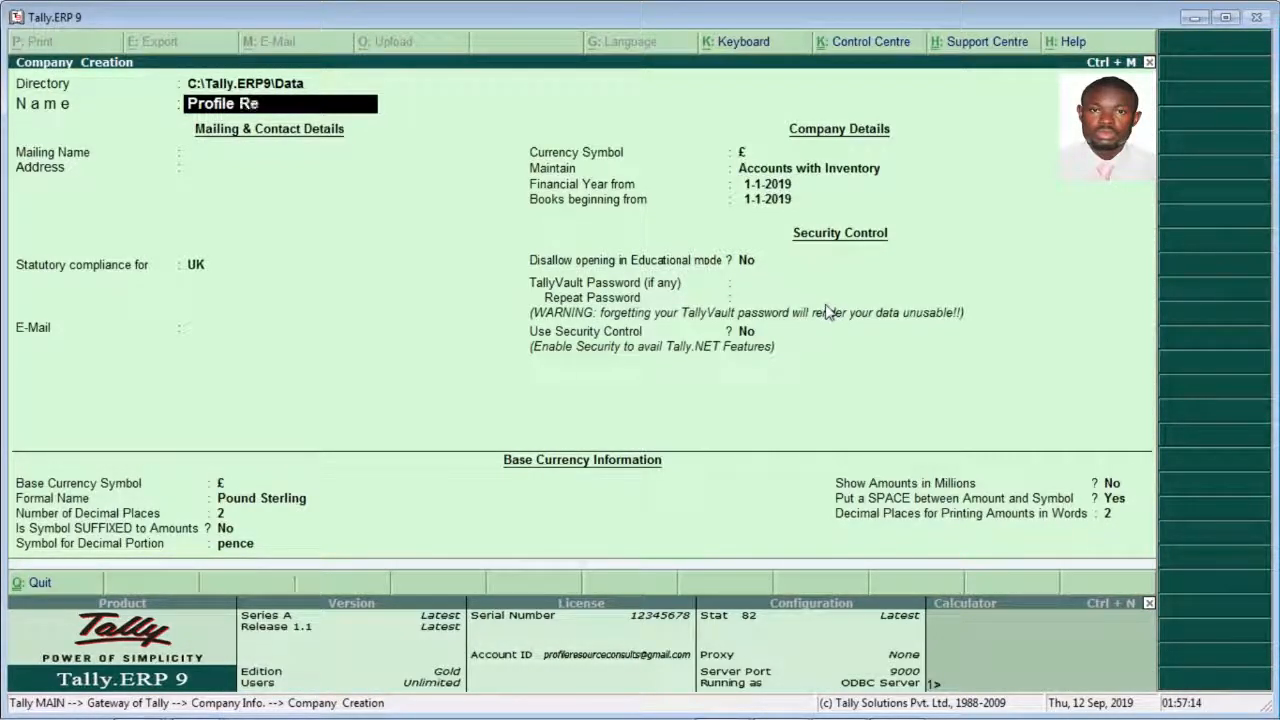
type("source")
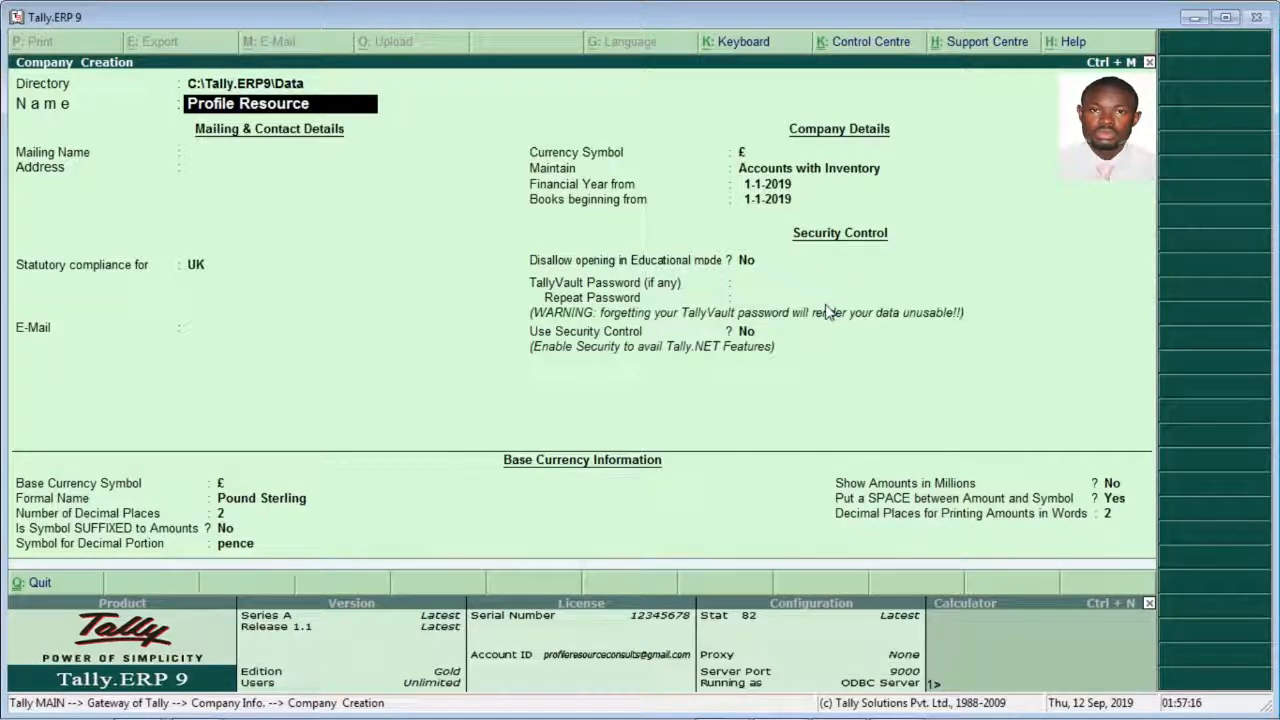
type(" Foods Ltd")
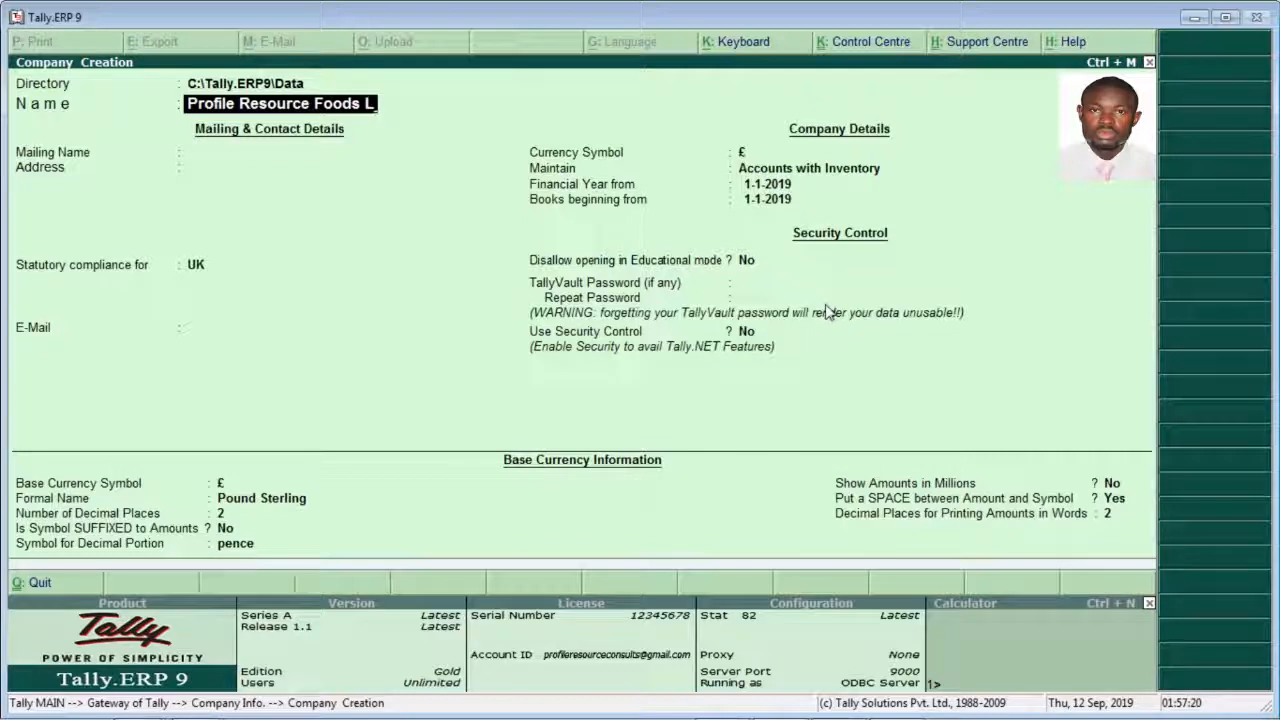
key("Return")
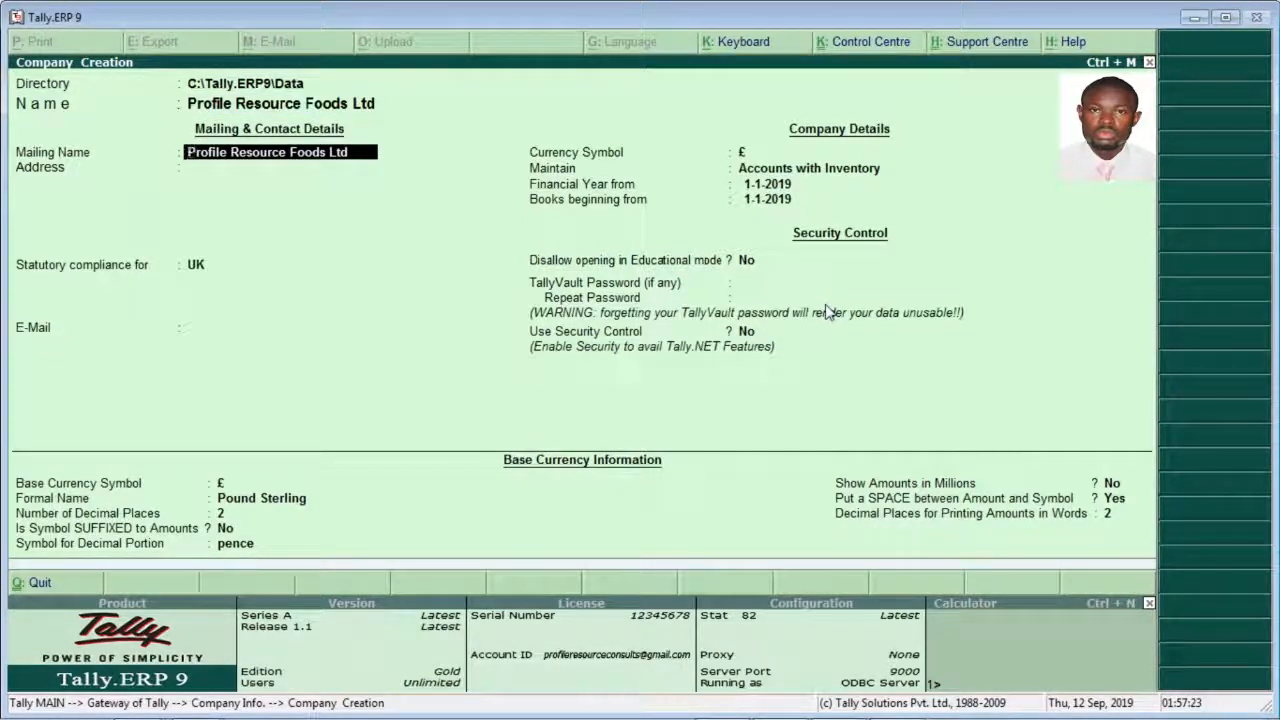
key("Return")
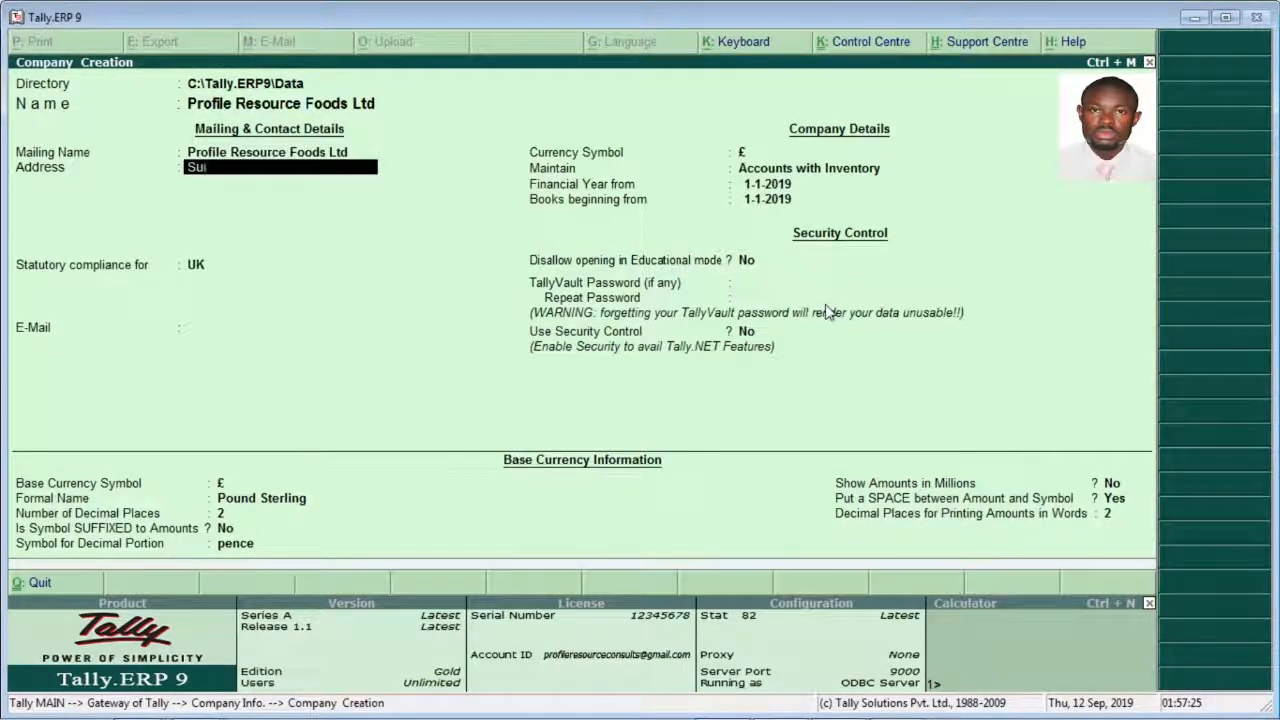
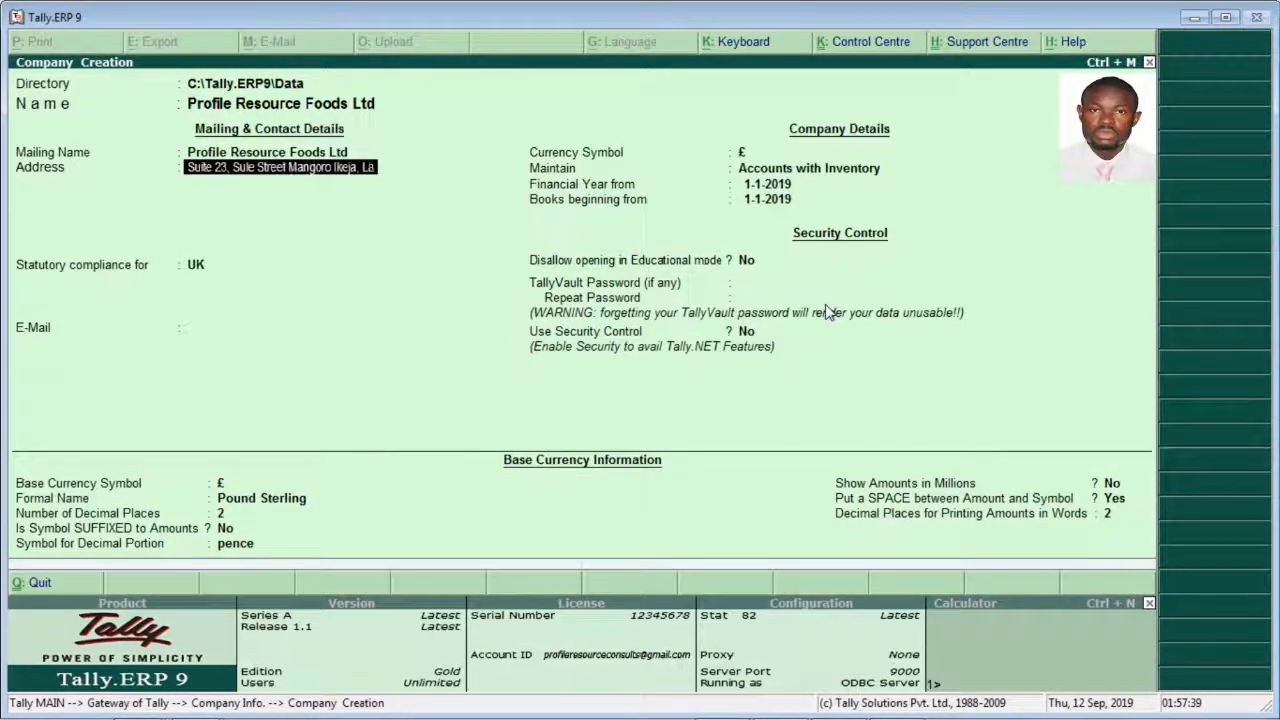
Step: Enter the company's street address and city on the first address line
key("Return")
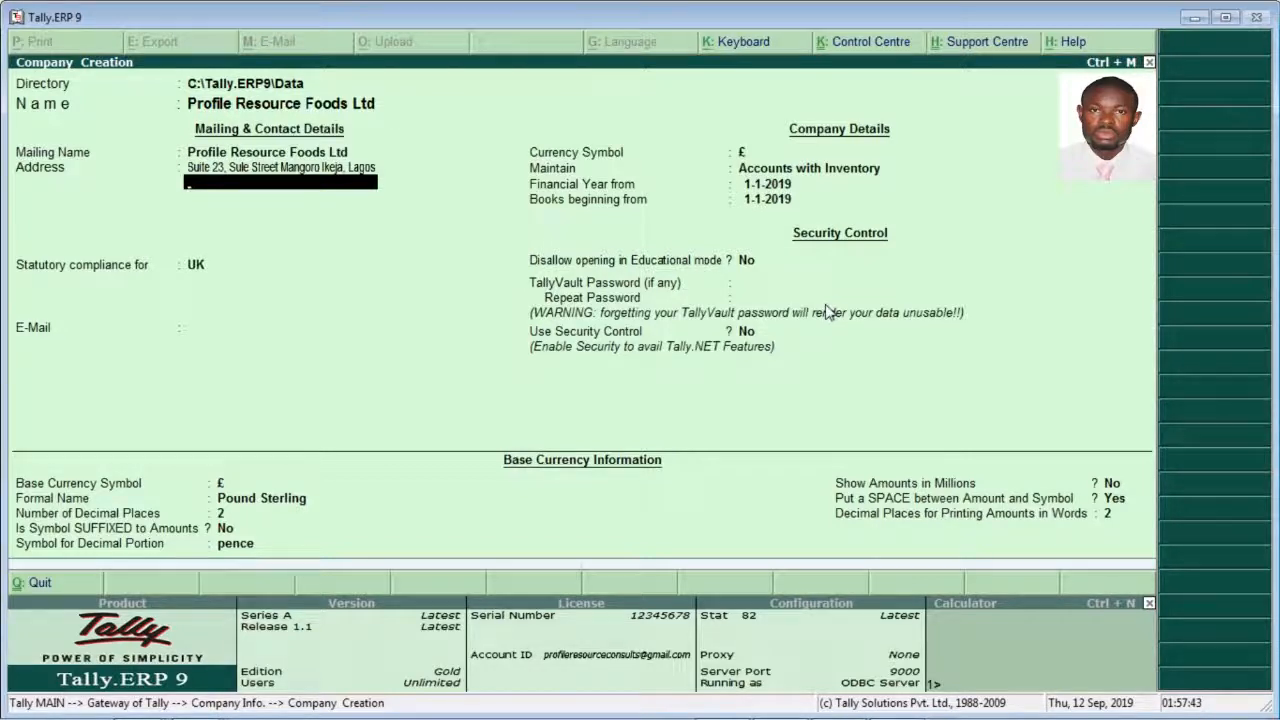
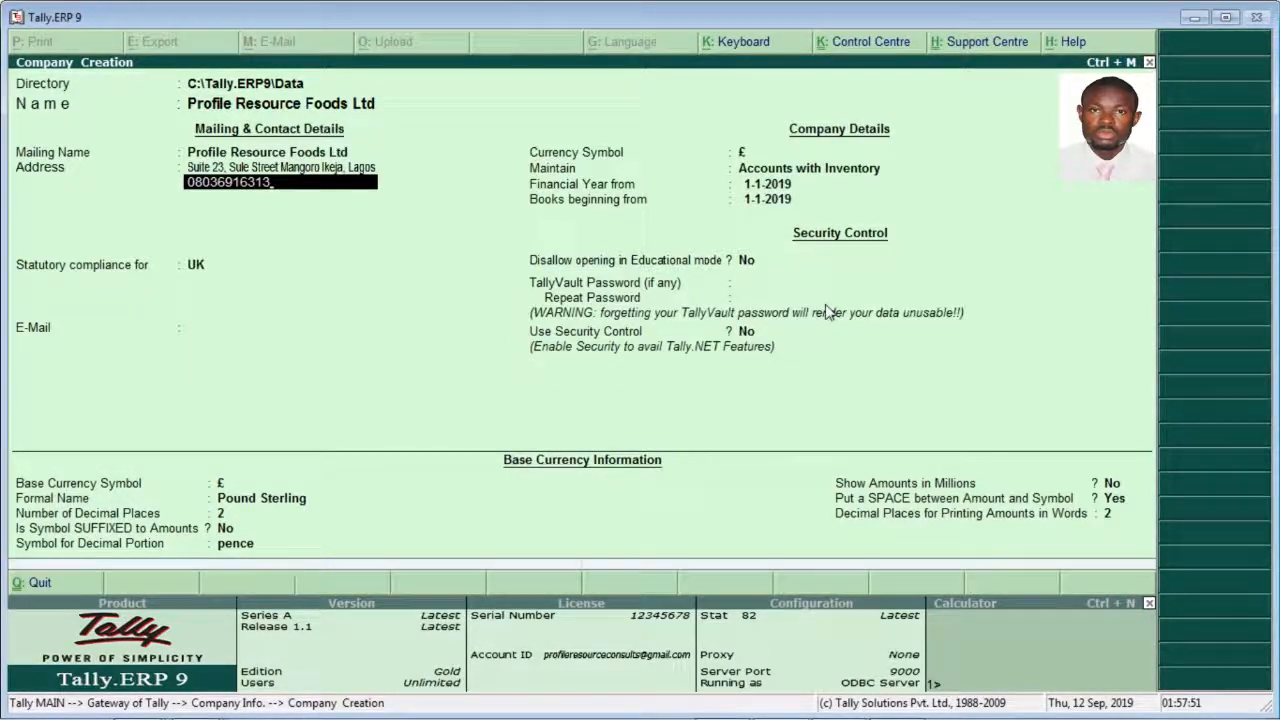
Step: Enter the company's phone number on the second address line
key("Return")
Step: Enter the website Profileresourceconsults.Com.Ng on the third address line
type("Profileresource")
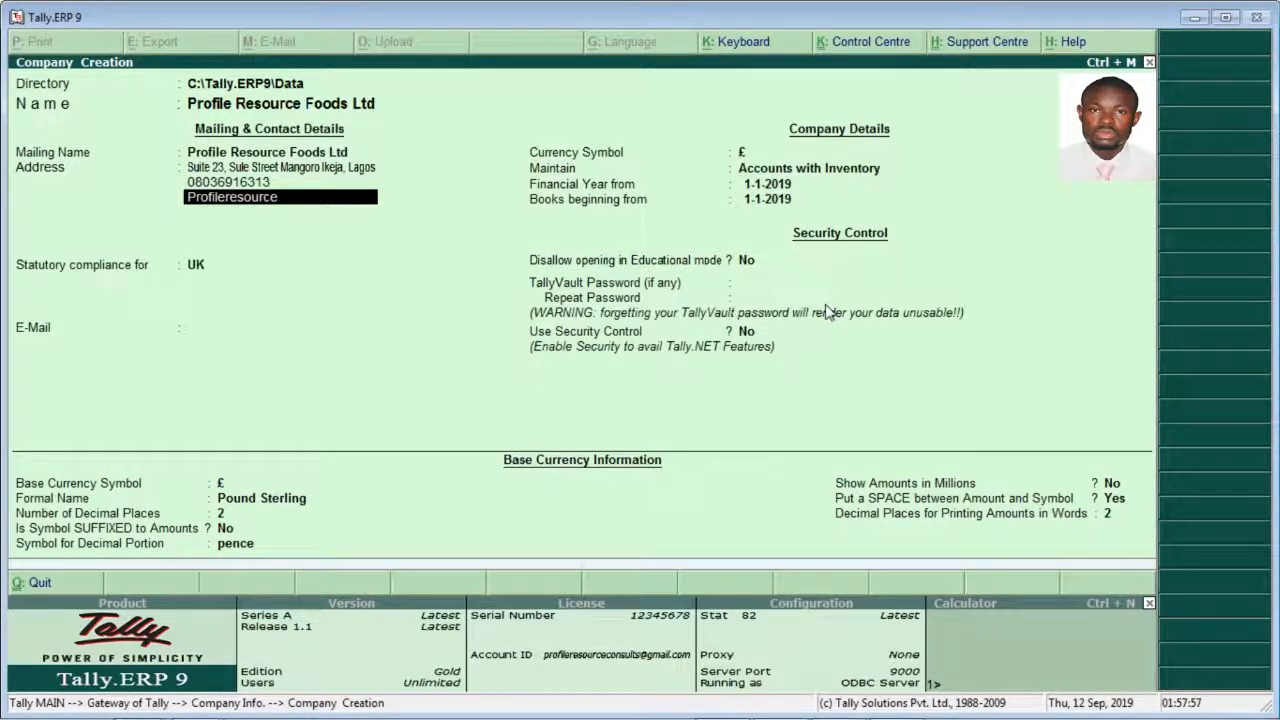
type("consults.Com.Ng.")
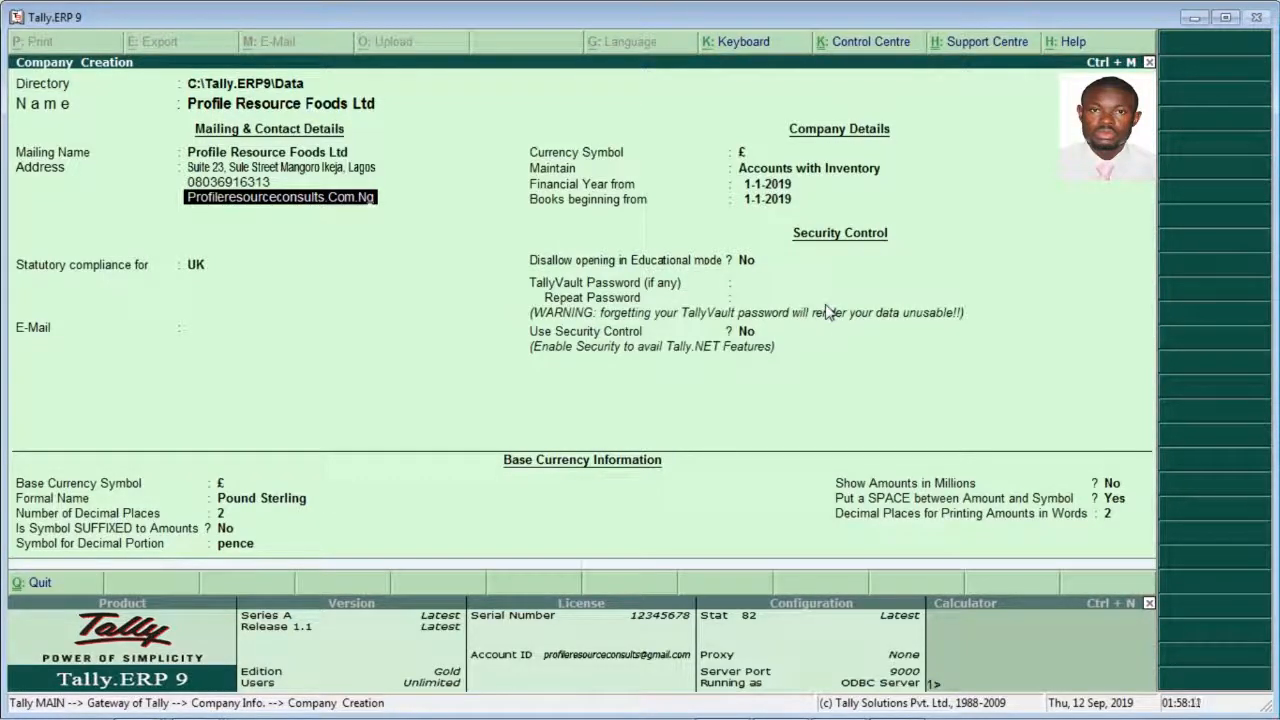
Step: Try to retype the domain ending of the website on the third address line in lowercase
key("BackSpace")
key("BackSpace")
type("G")
key("BackSpace")
key("BackSpace")
key("BackSpace")
key("BackSpace")
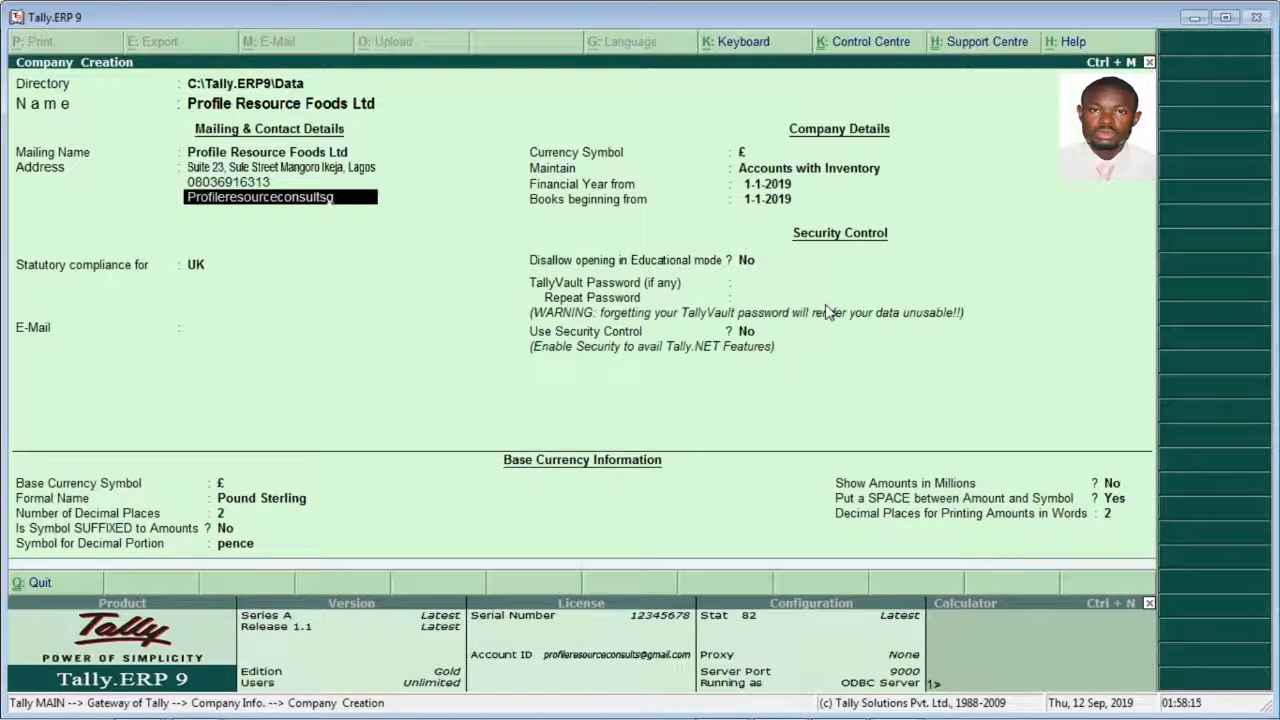
key("BackSpace")
type("om")
key("BackSpace")
key("BackSpace")
type("C")
key("BackSpace")
type("com.Ng")
Step: Leave the fourth address line blank and set the statutory compliance country to None
key("Return")
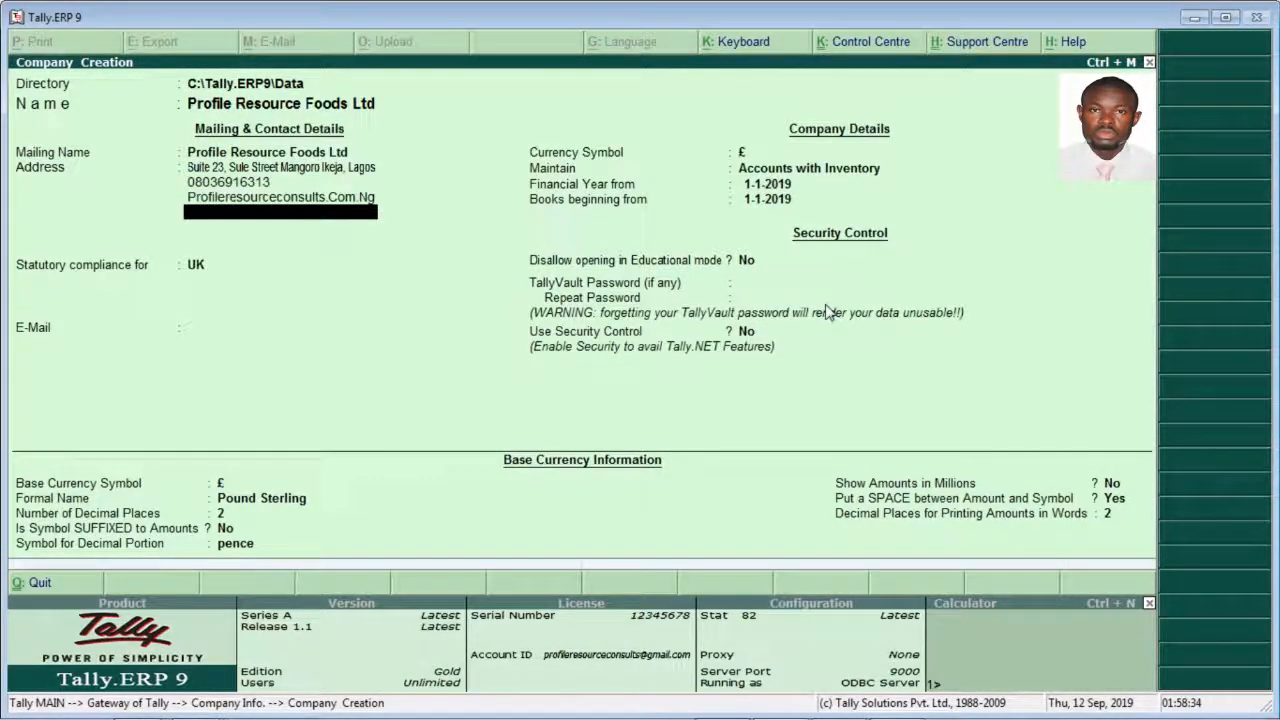
key("Return")
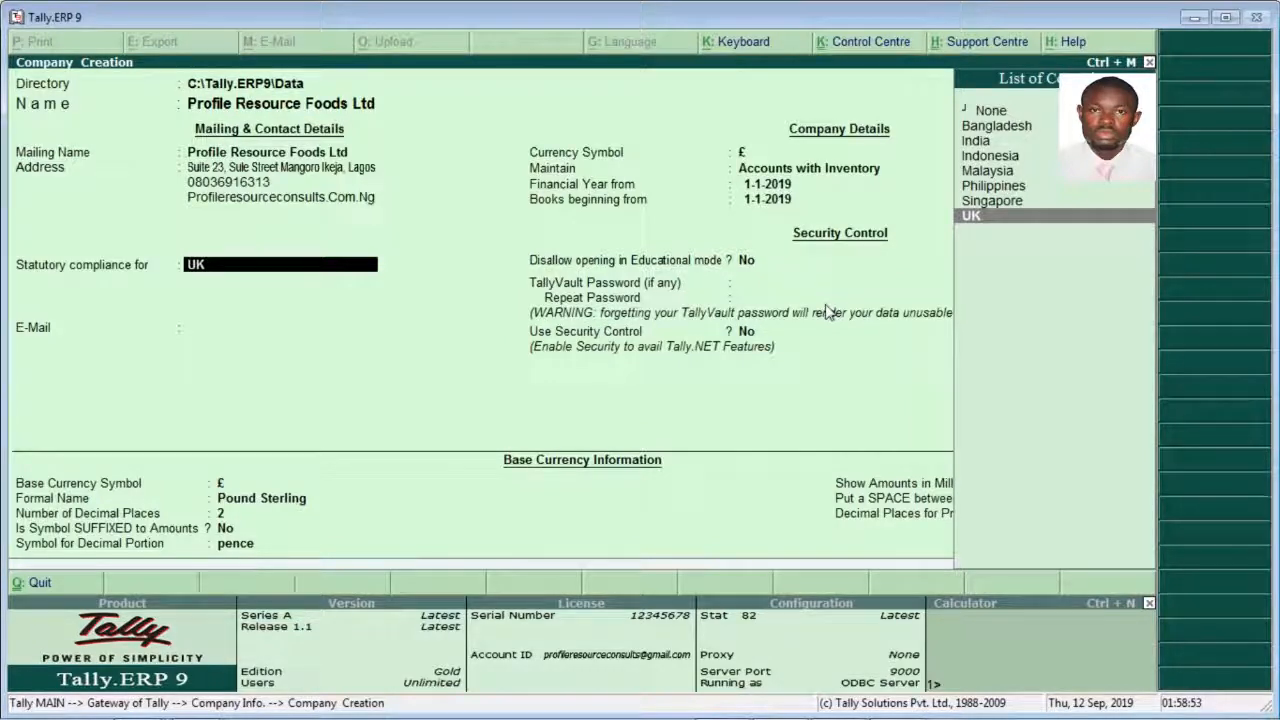
left_click(982, 114)
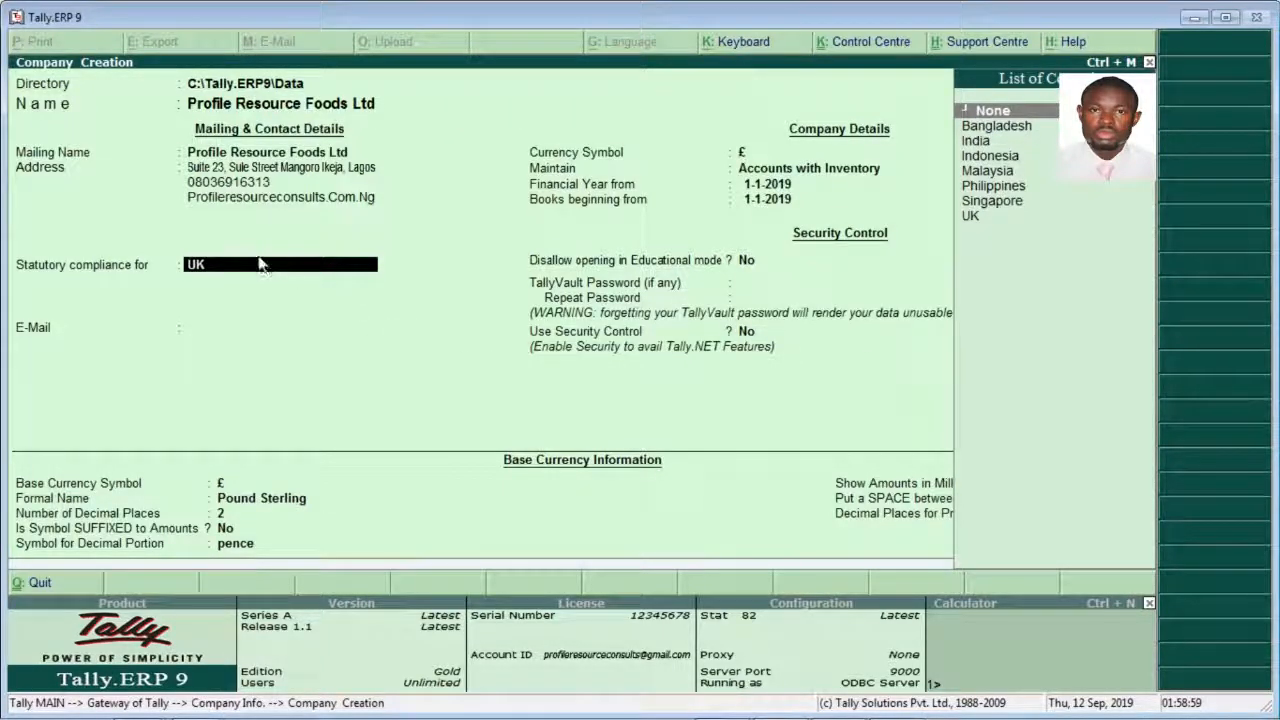
left_click(984, 112)
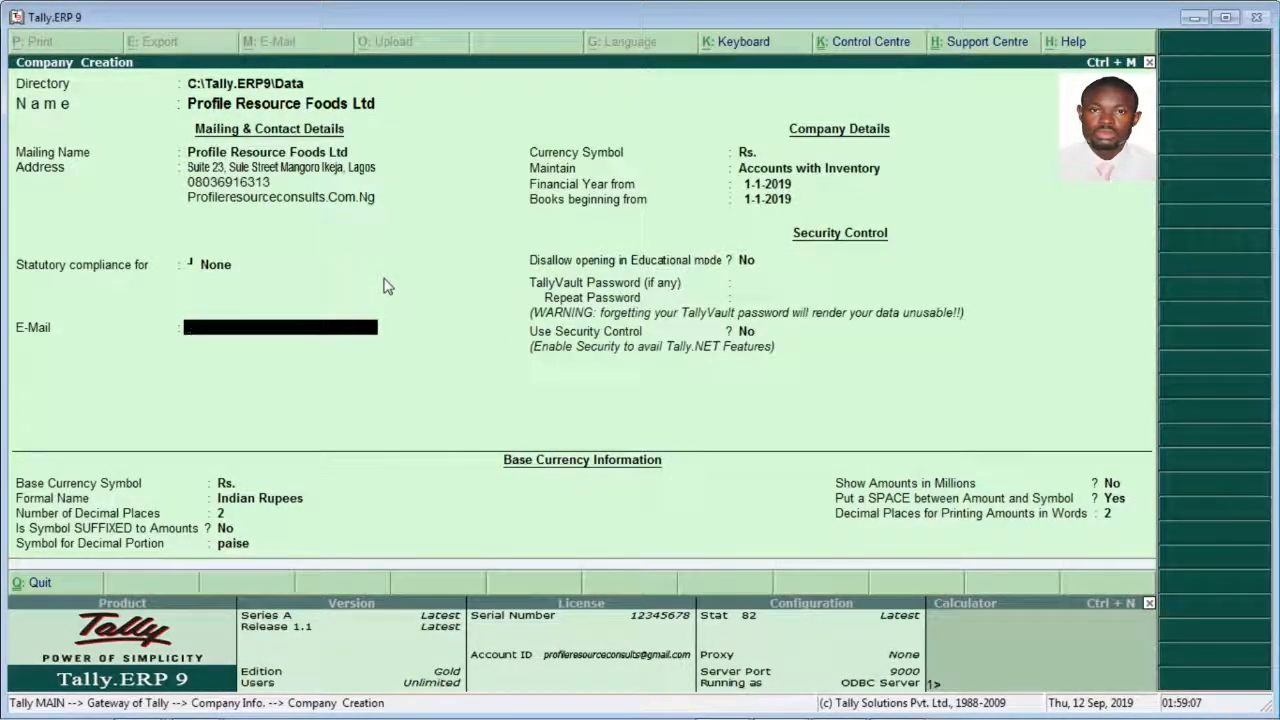
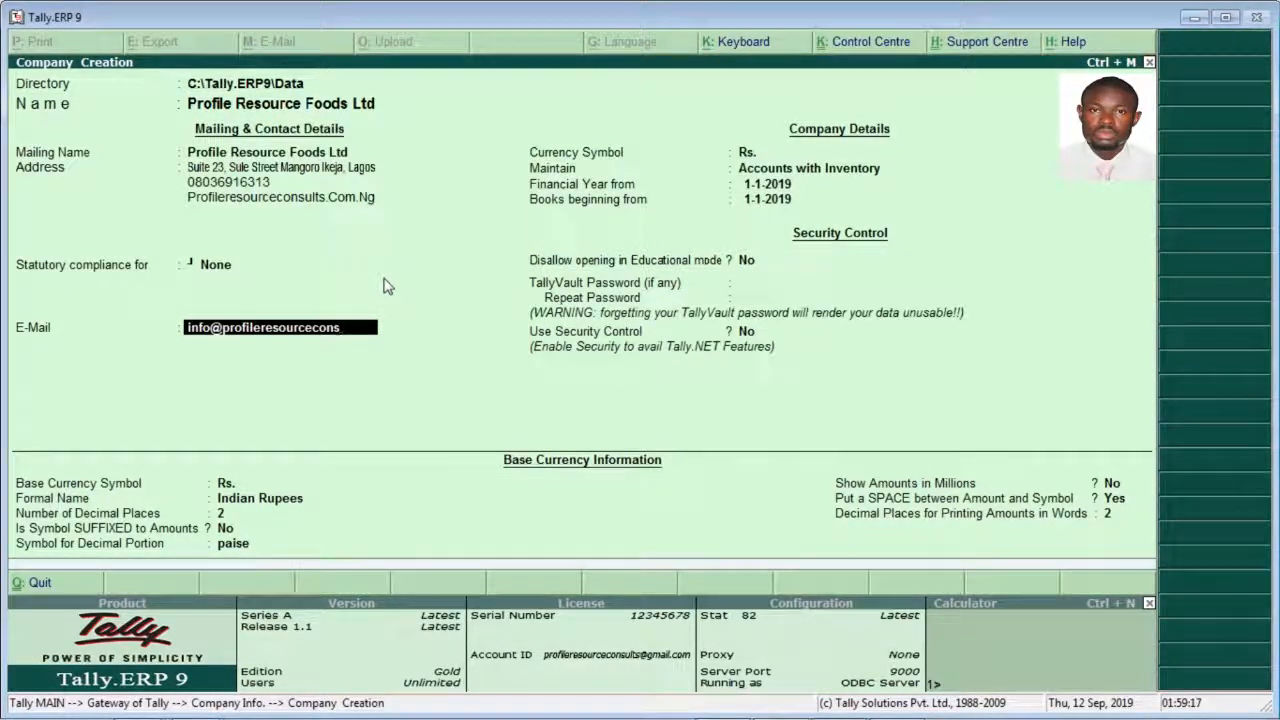
Step: Fill in the company's e-mail address
key("Return")
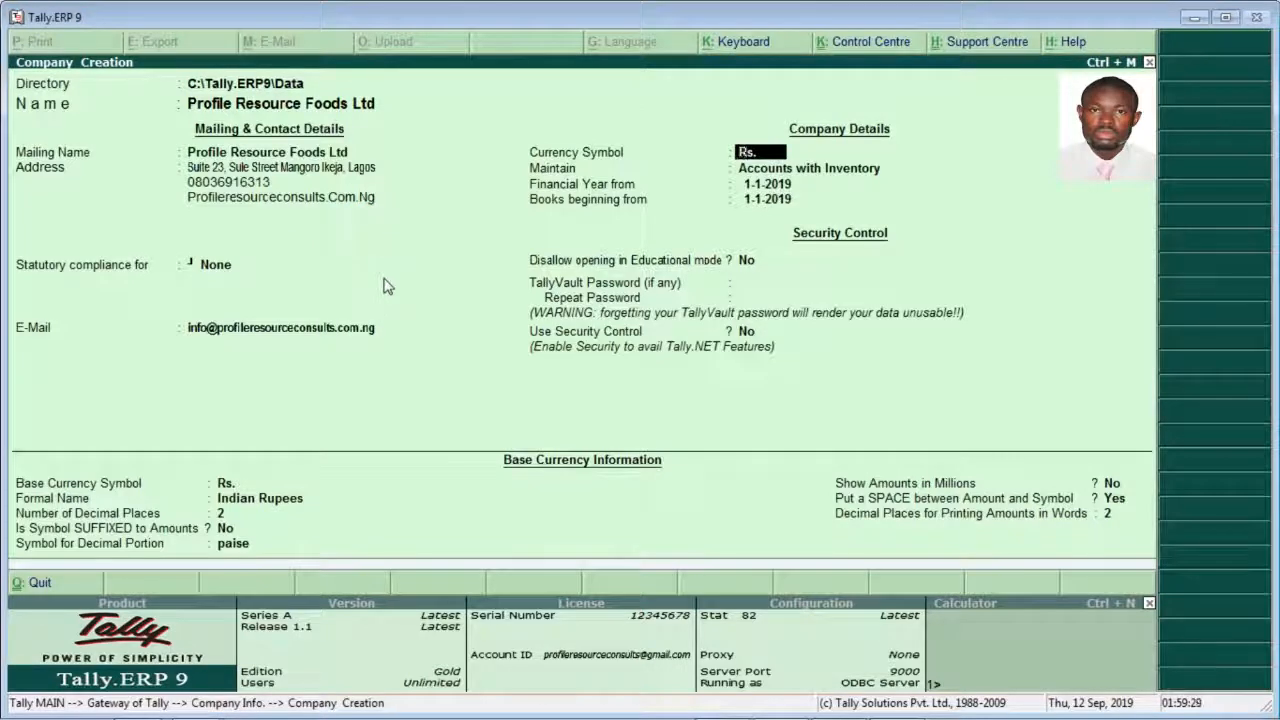
Step: Set the company's currency symbol to N
key("BackSpace")
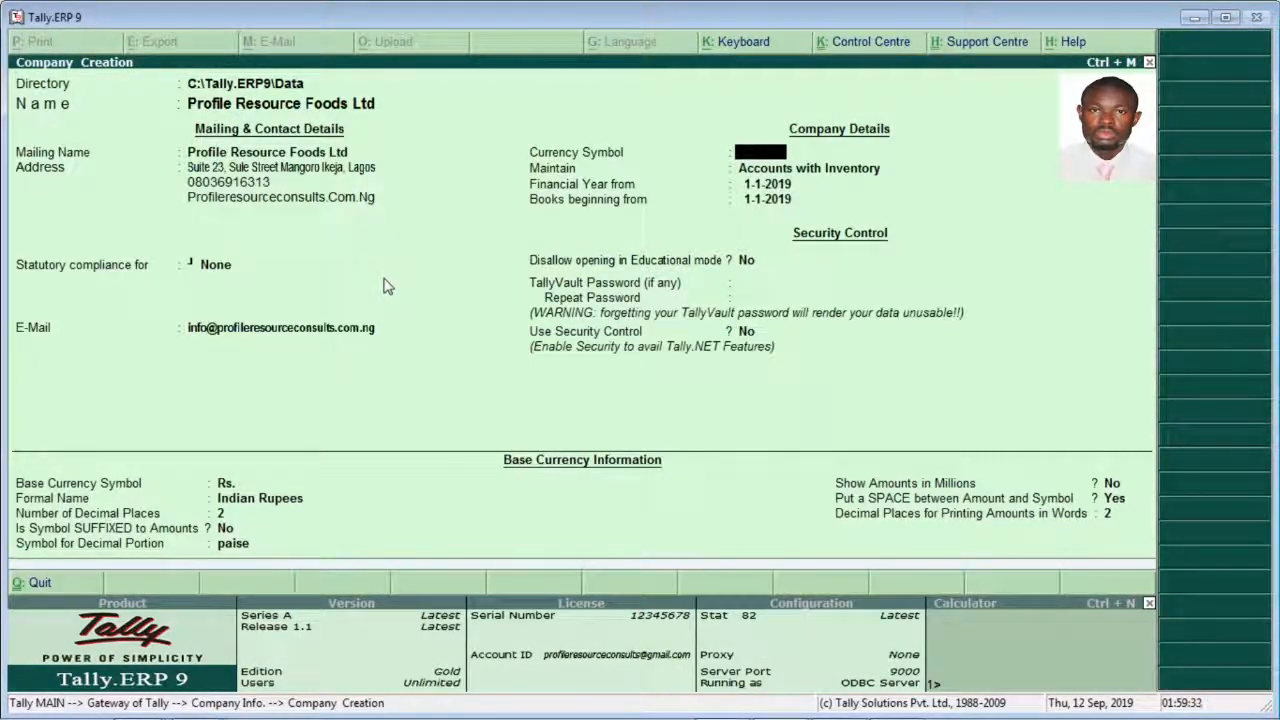
type("N")
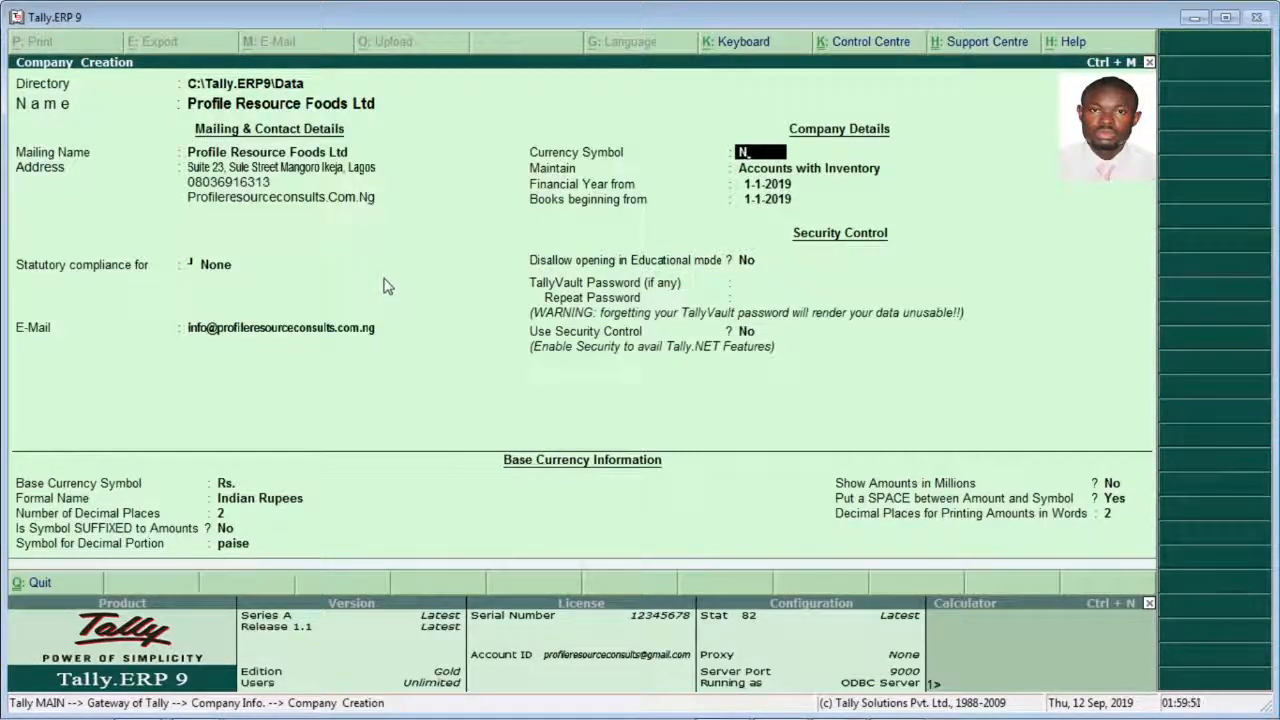
key("Return")
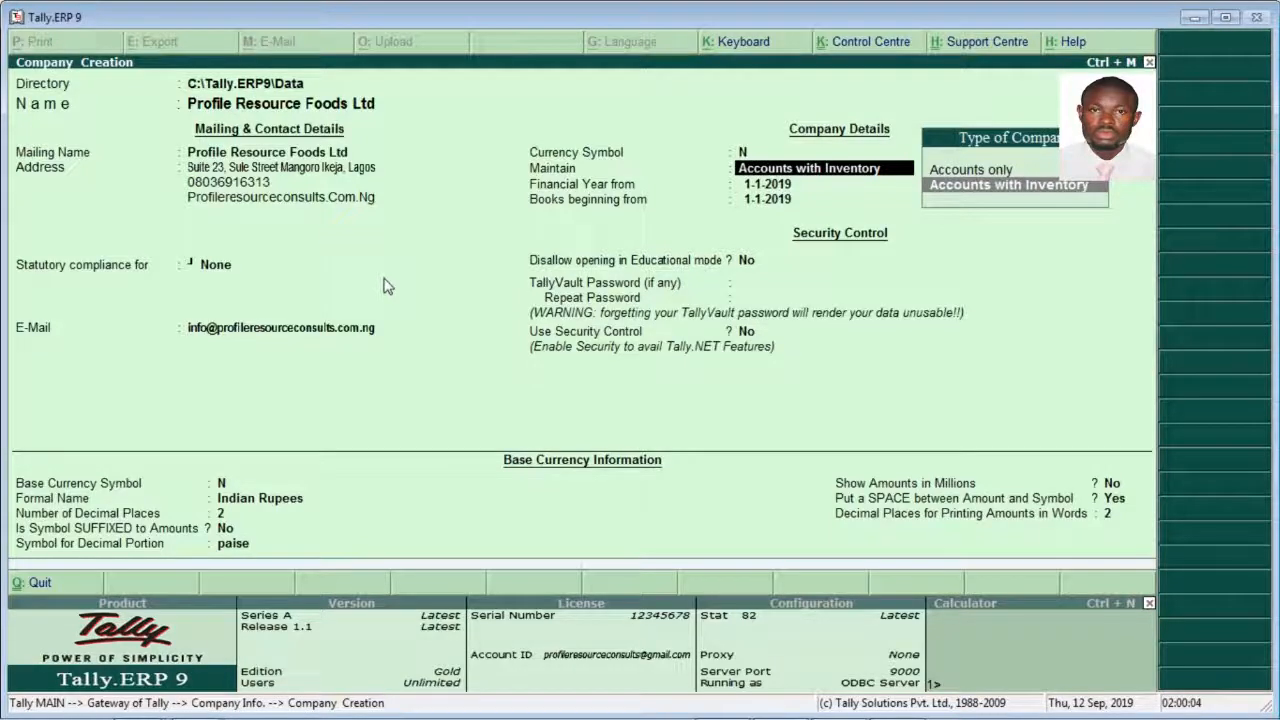
Step: Keep Accounts with Inventory as the maintained type and 1-1-2019 as the start of both the financial year and the books
key("Return")
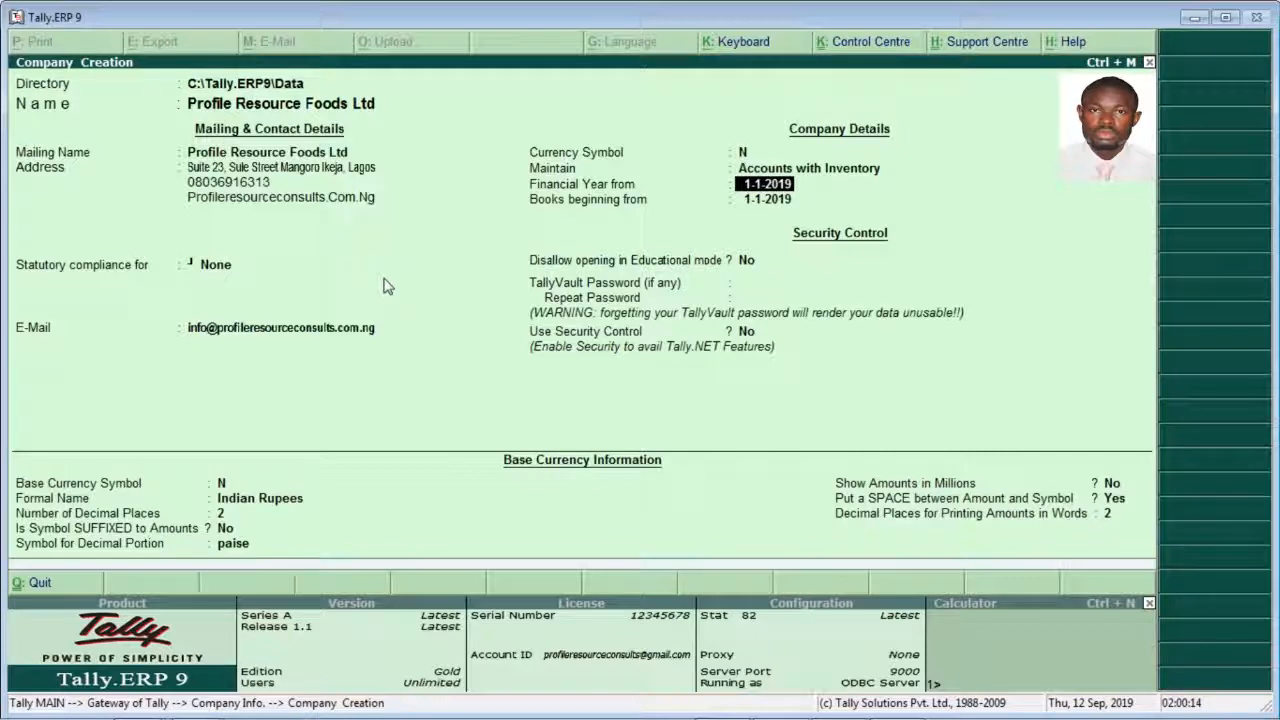
key("Return")
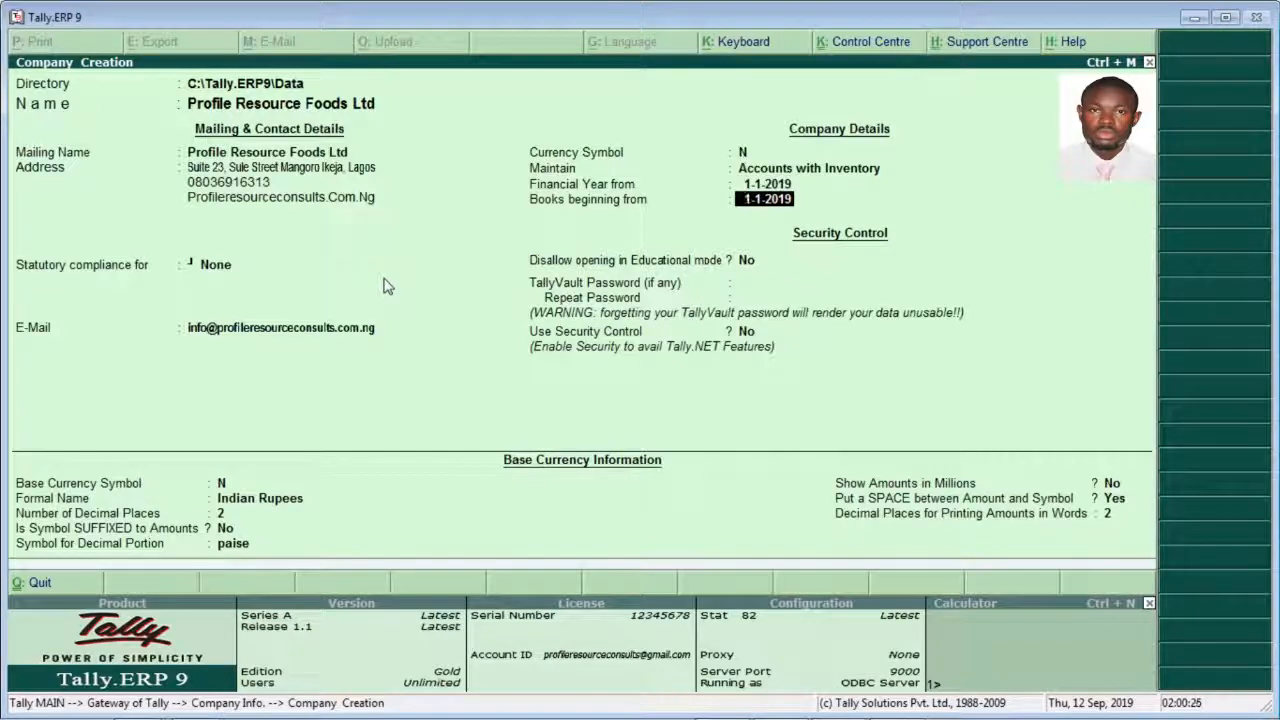
key("Return")
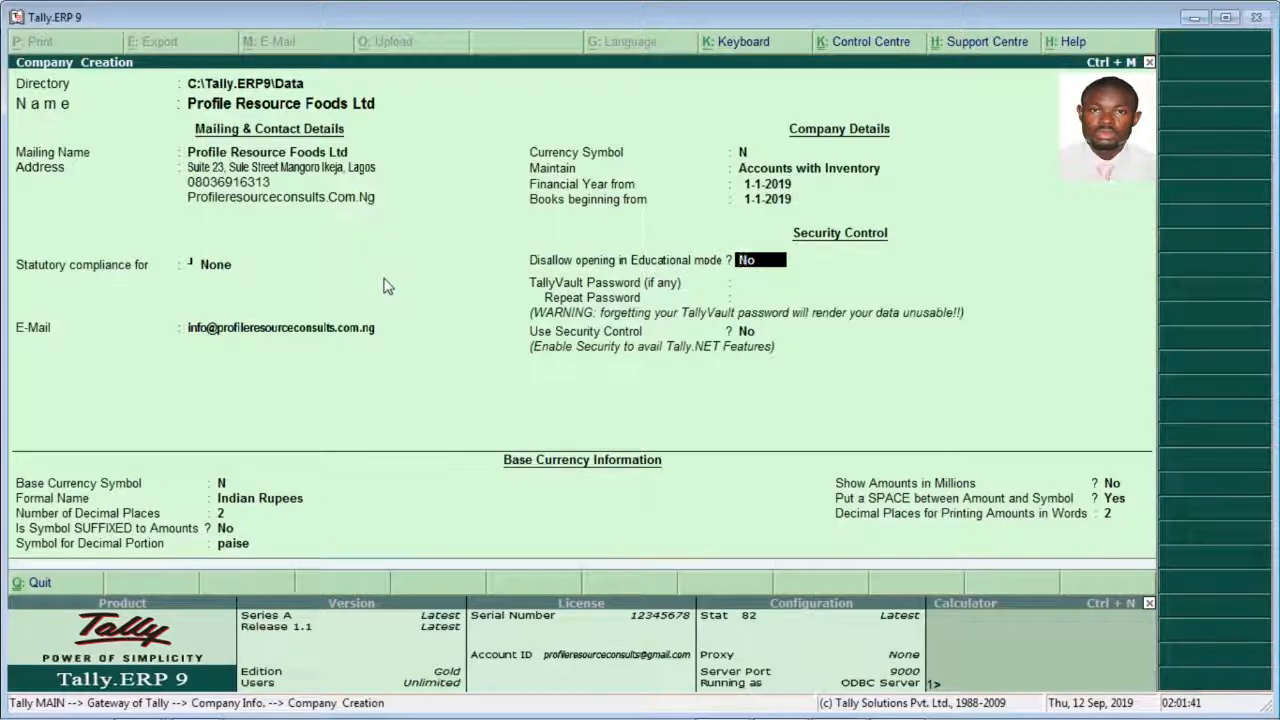
Step: Keep opening in Educational mode allowed, leave the TallyVault password blank, and set Use Security Control to Yes
key("Return")
key("Return")
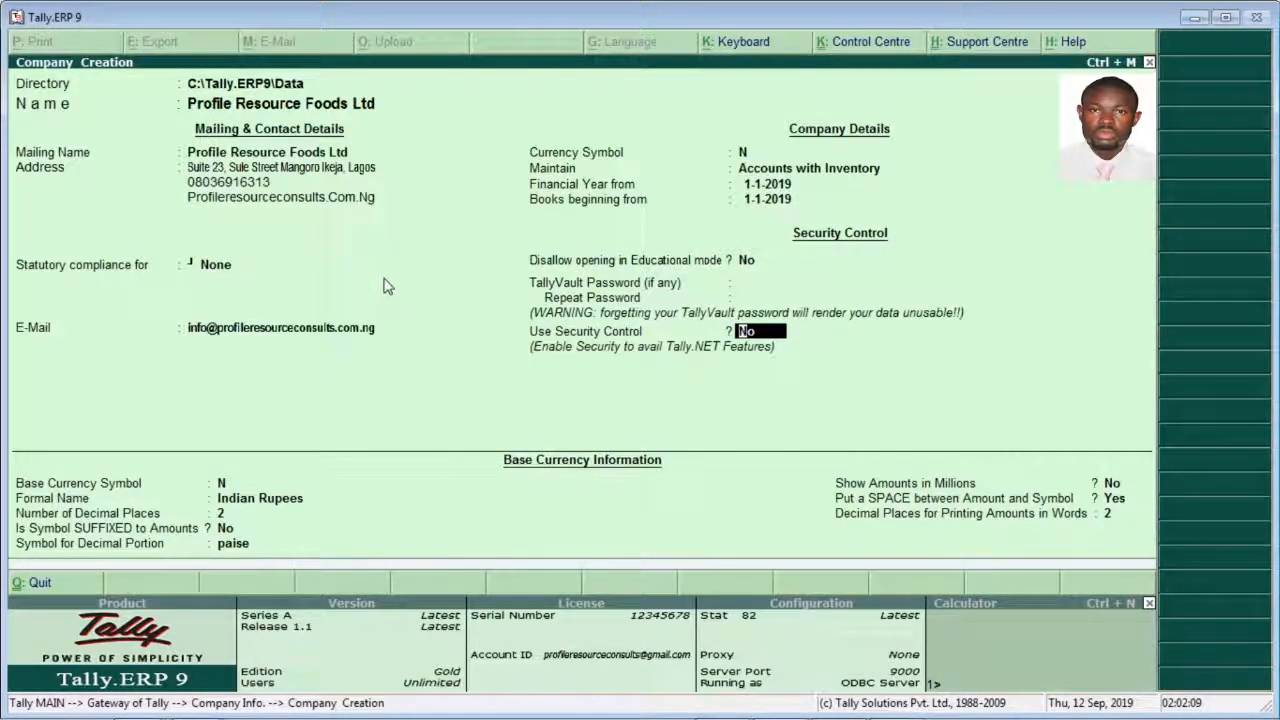
type("y")
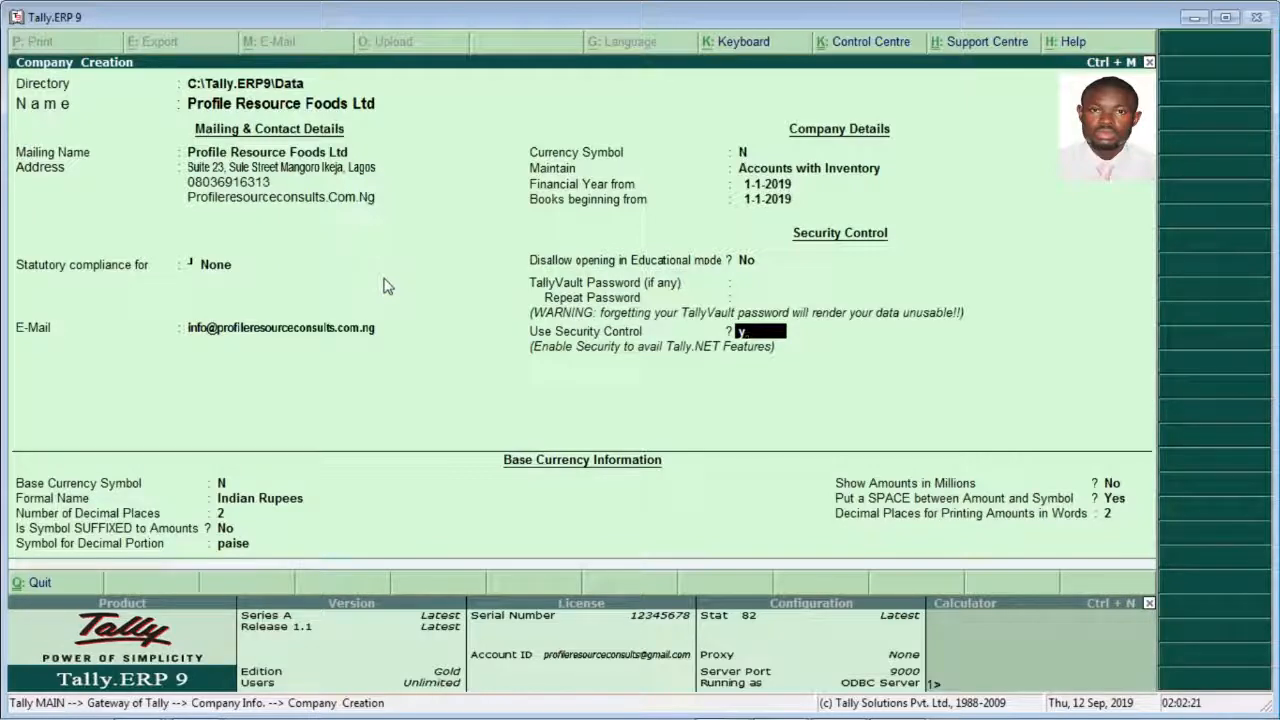
type("es")
key("Return")
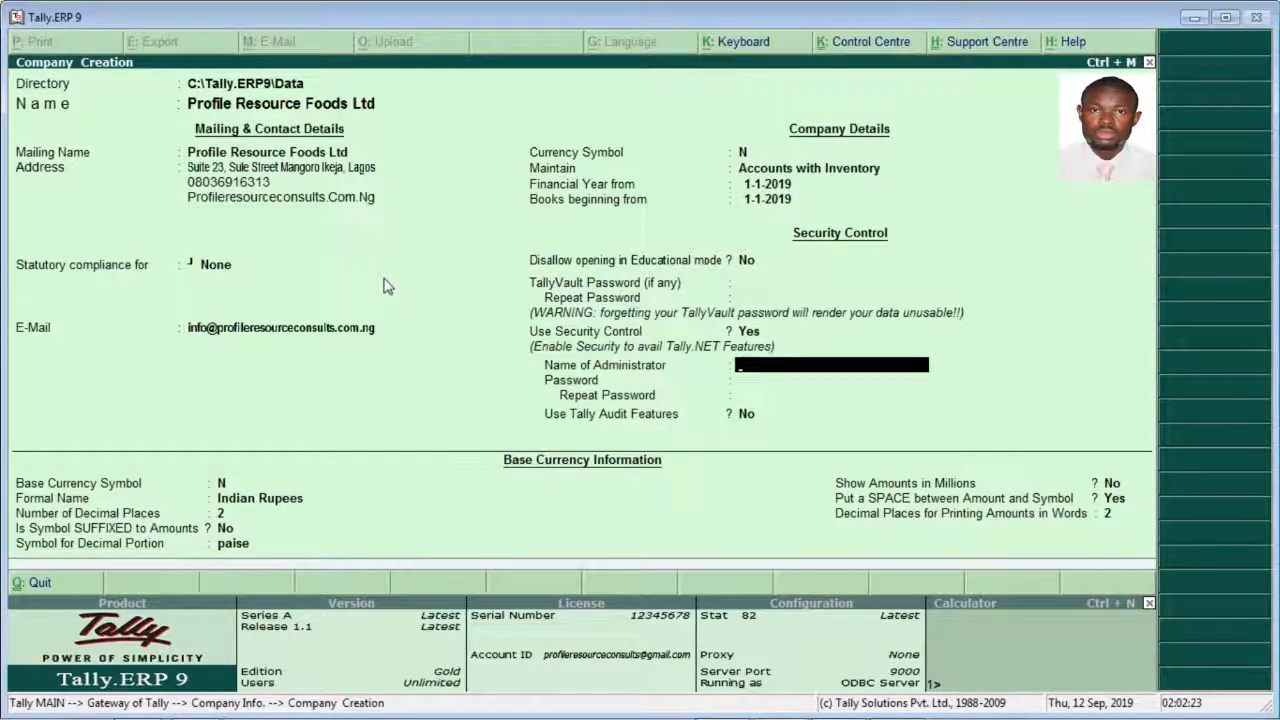
Step: Enter PRF Ltd as the name of the company's administrator
type("PRF")
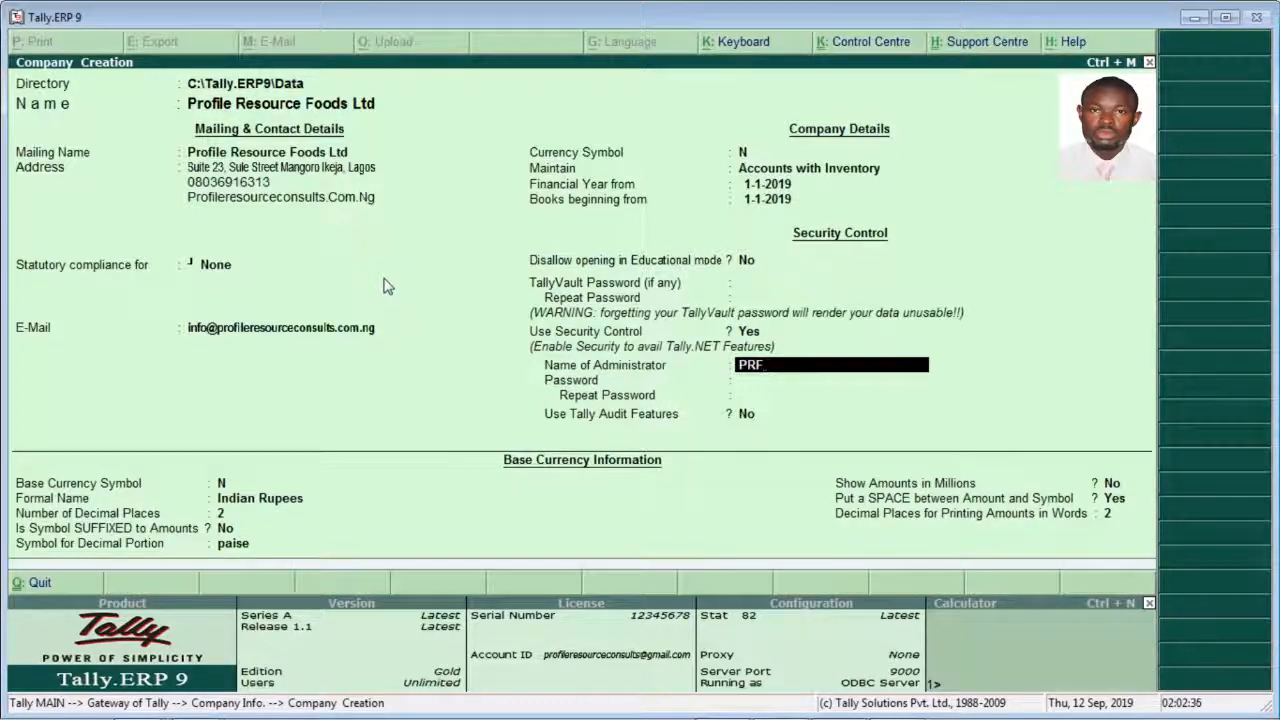
type(" It")
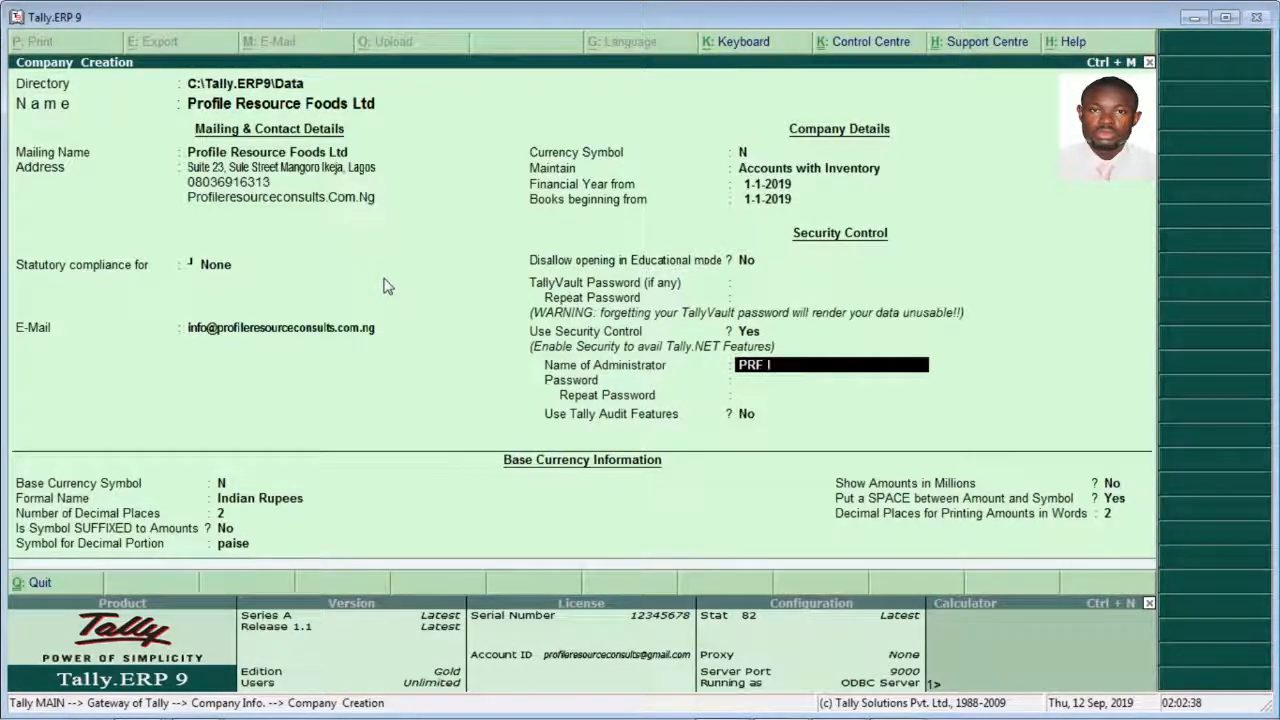
key("BackSpace")
key("BackSpace")
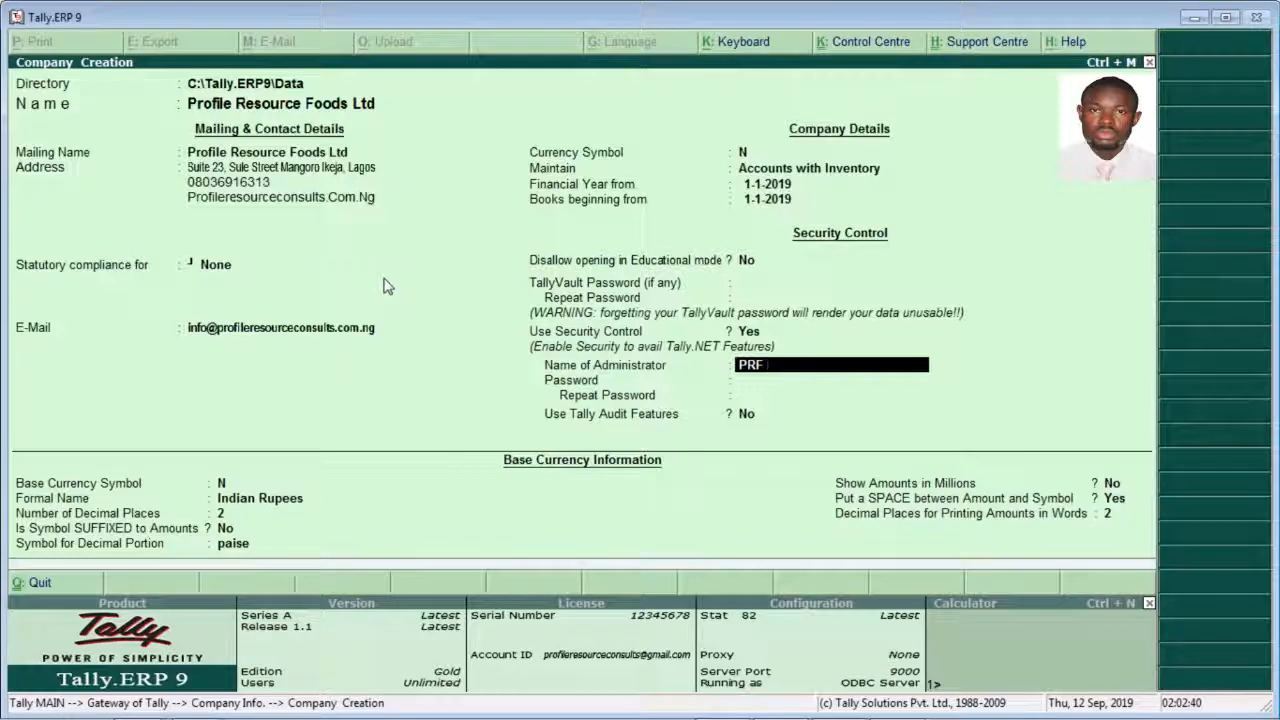
type("Ltd")
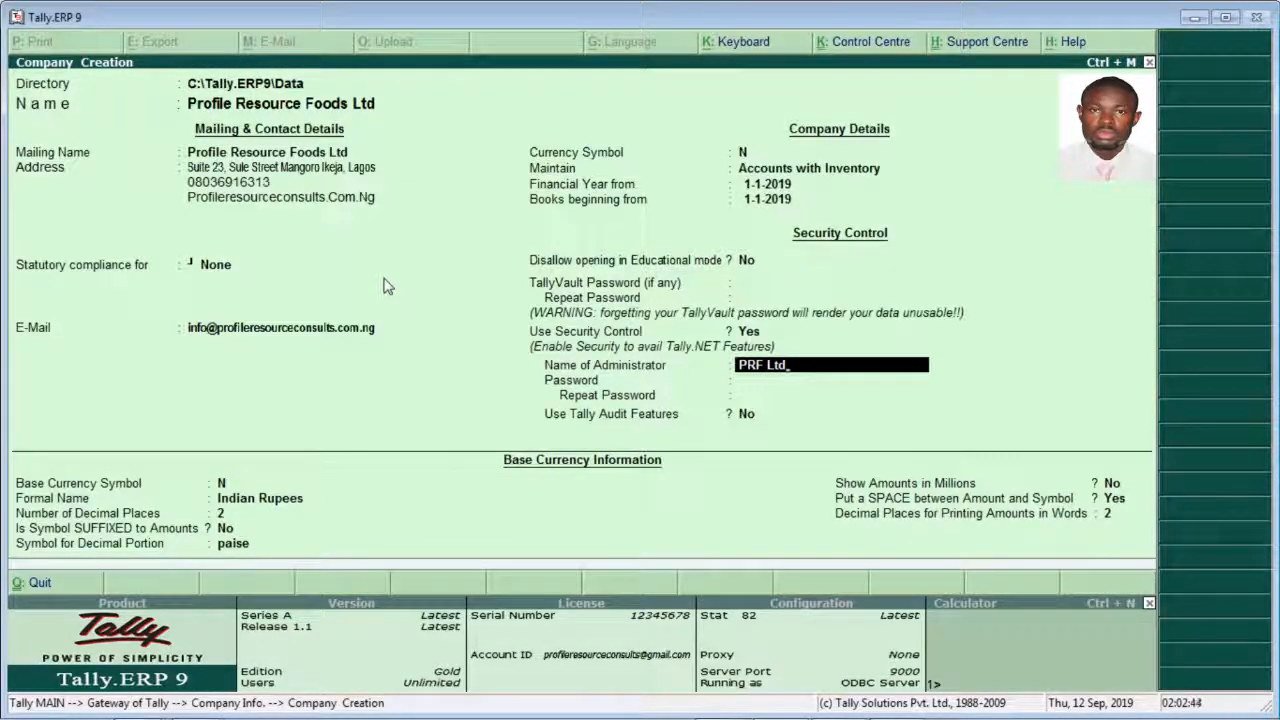
key("Return")
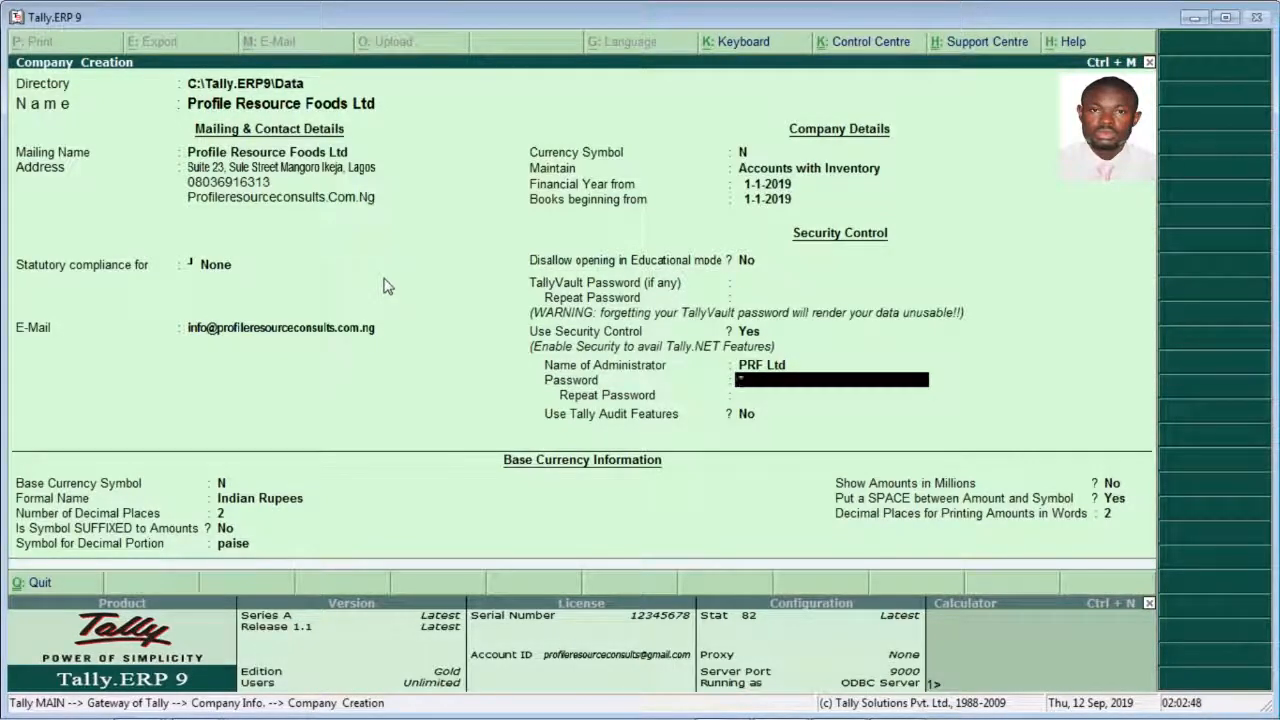
Step: Enter the administrator password, repeat it for confirmation, and dismiss the forgotten-password warning
type("12345")
key("BackSpace")
key("BackSpace")
key("BackSpace")
key("BackSpace")
key("BackSpace")
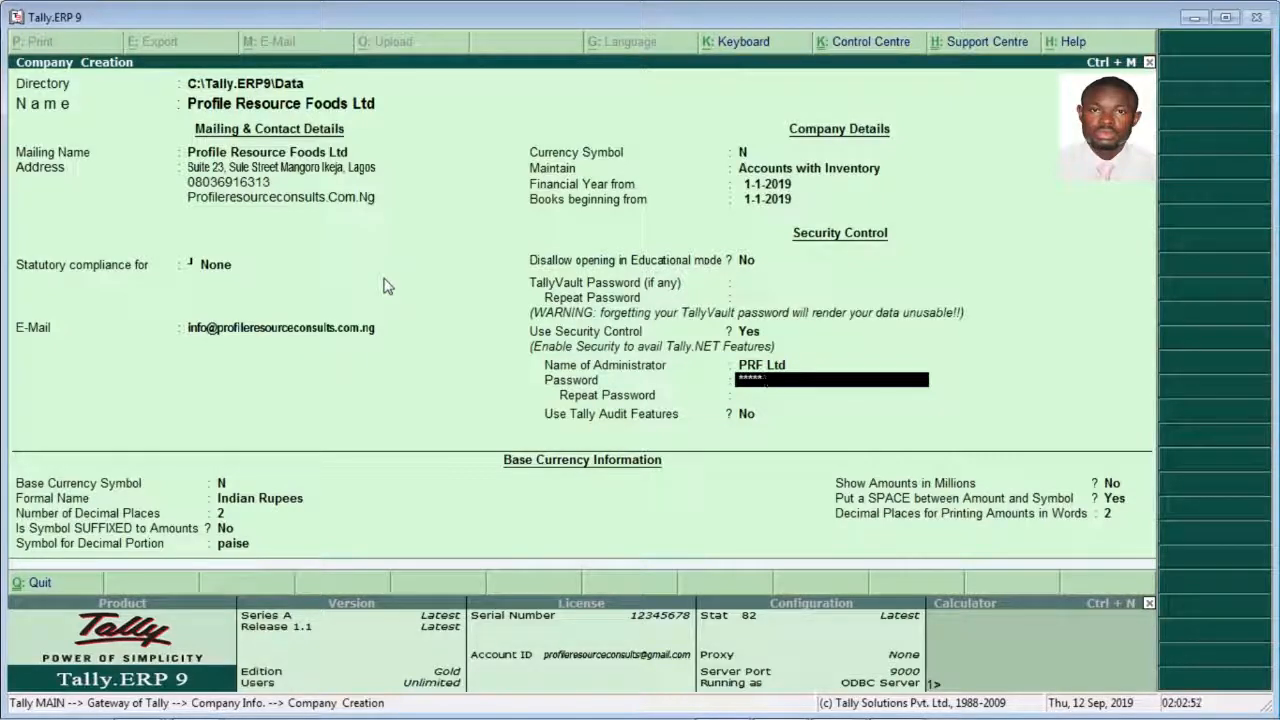
type("*")
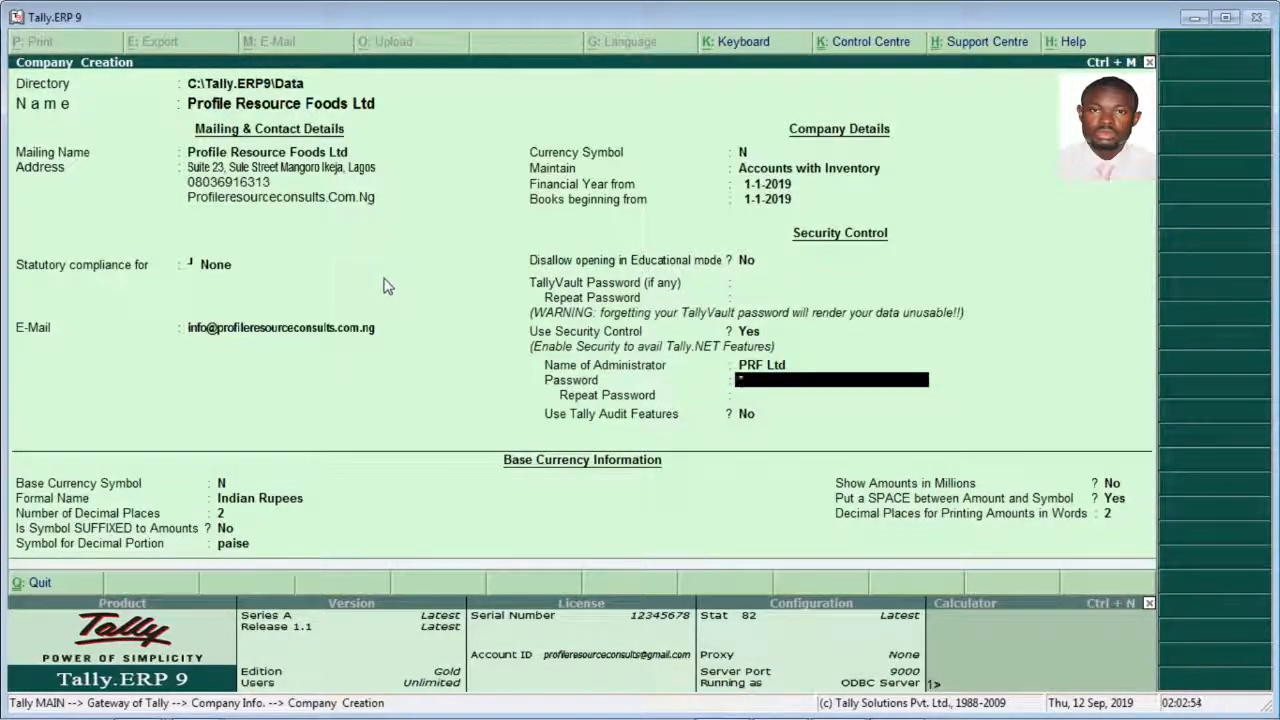
type("2345678")
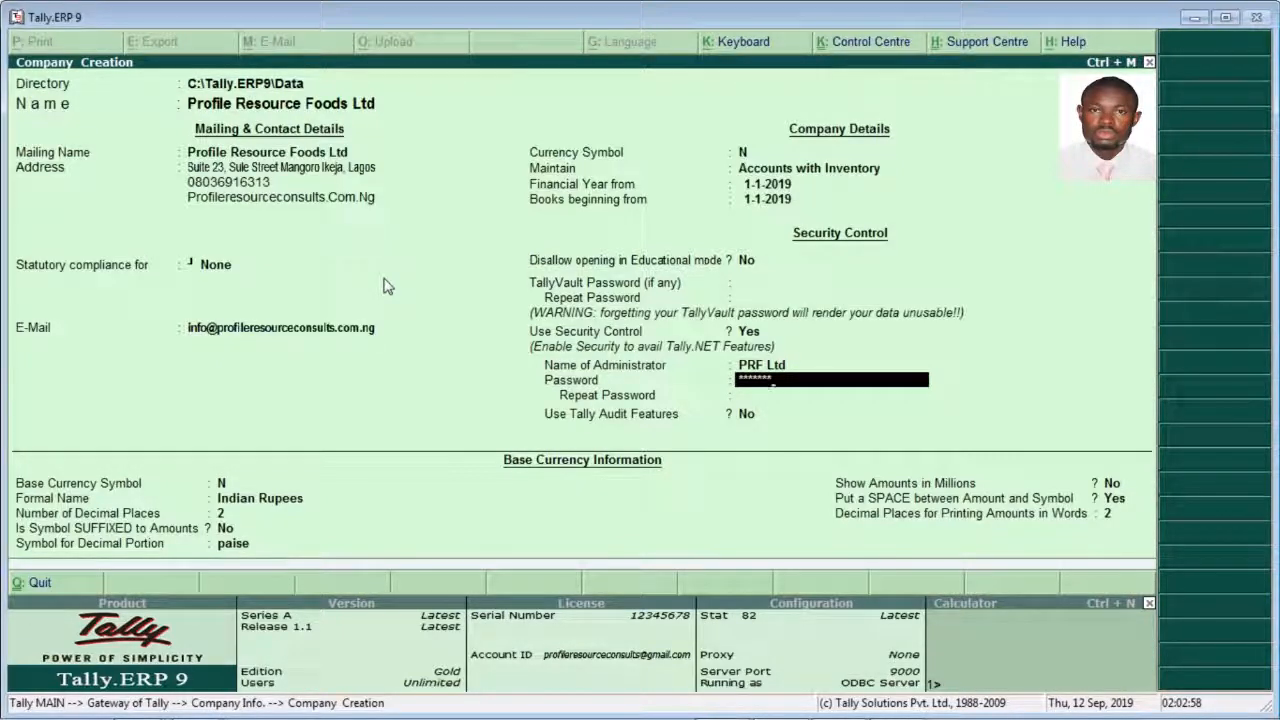
key("Return")
type("1")
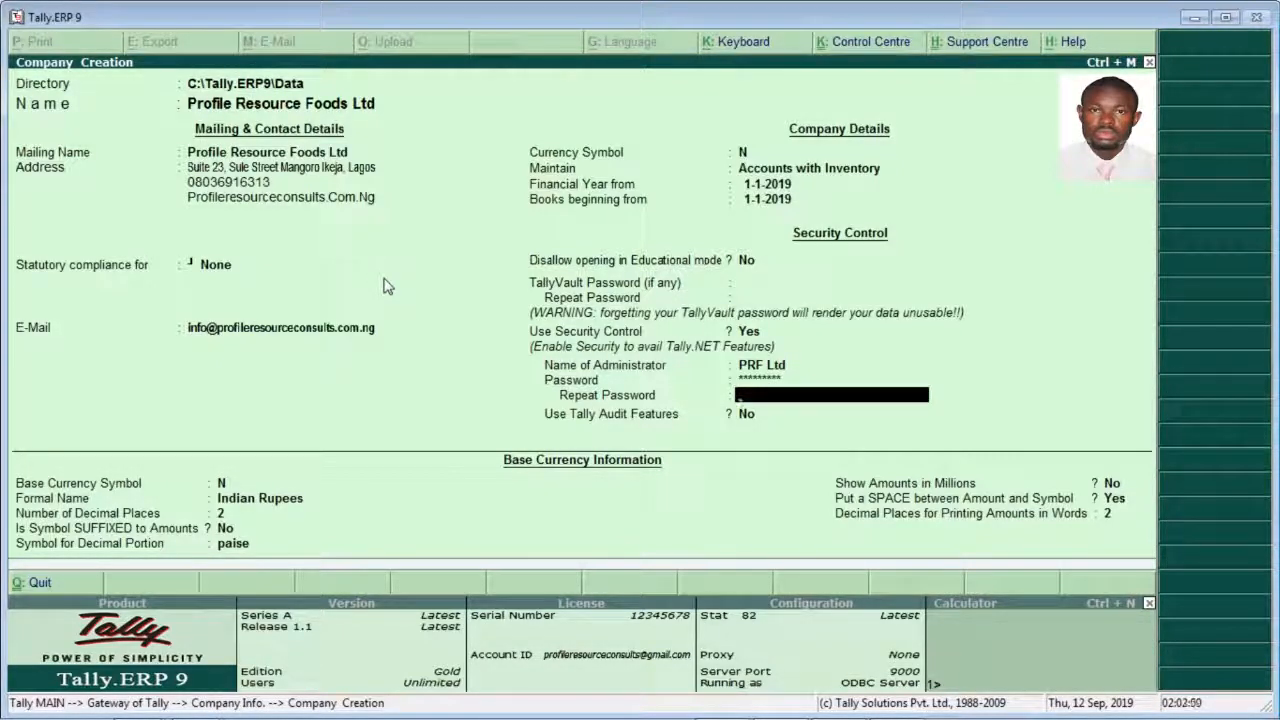
type("2345678")
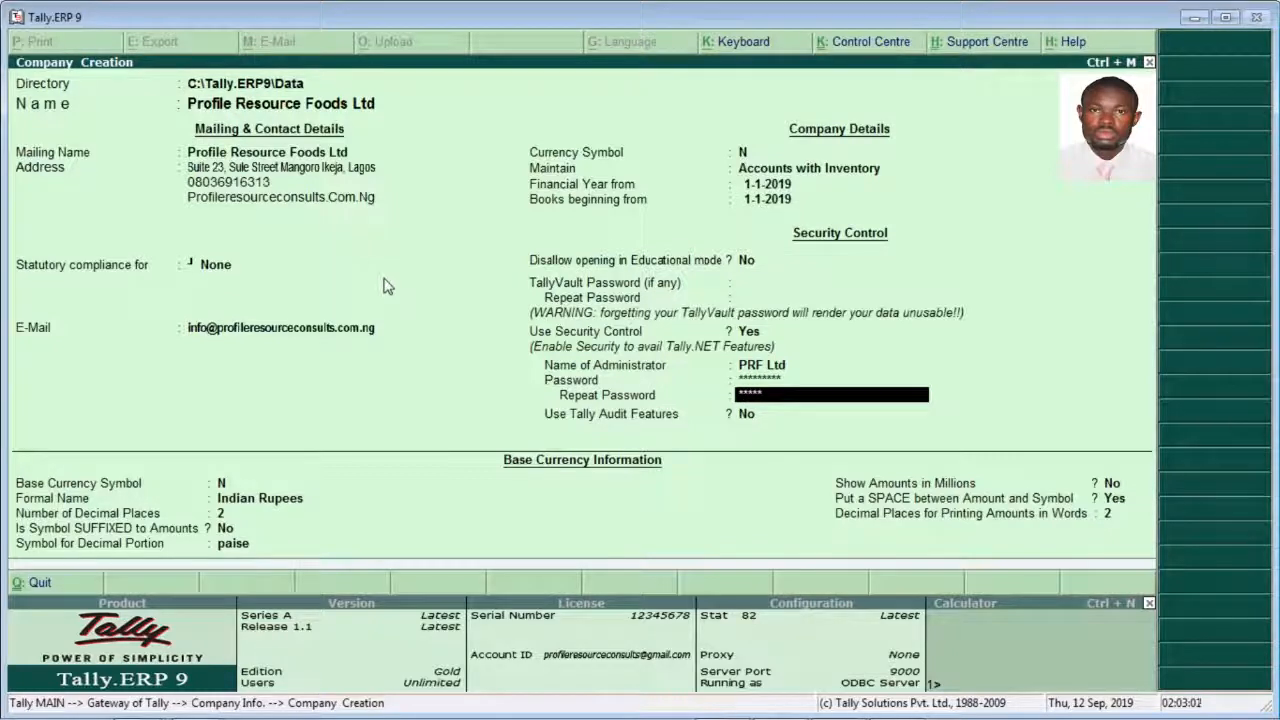
key("Return")
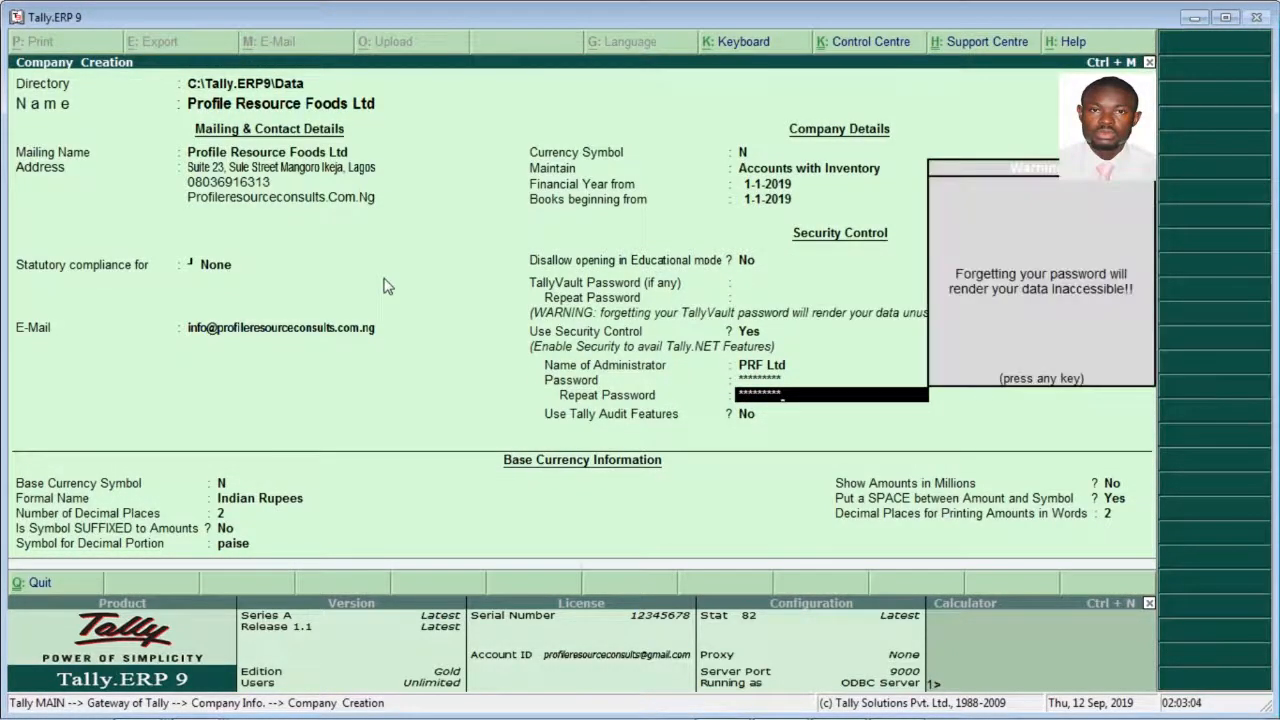
key("Return")
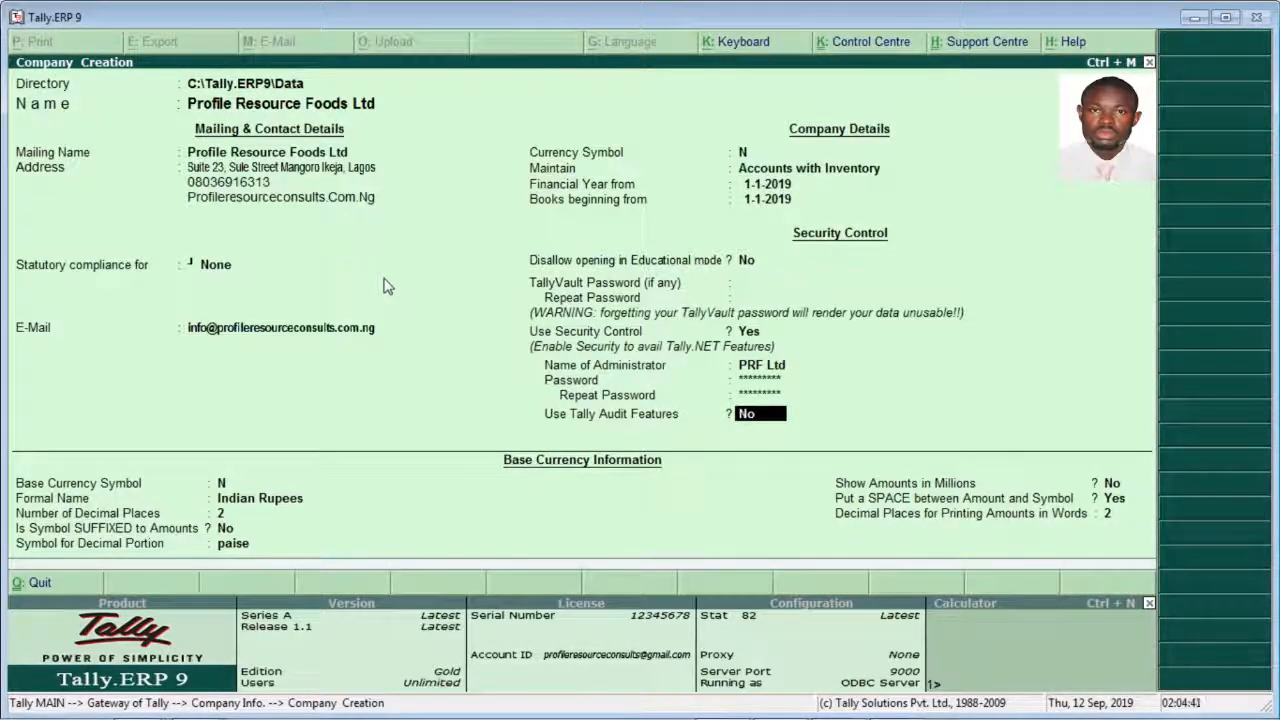
Step: Set Use Tally Audit Features to Yes
type("Y")
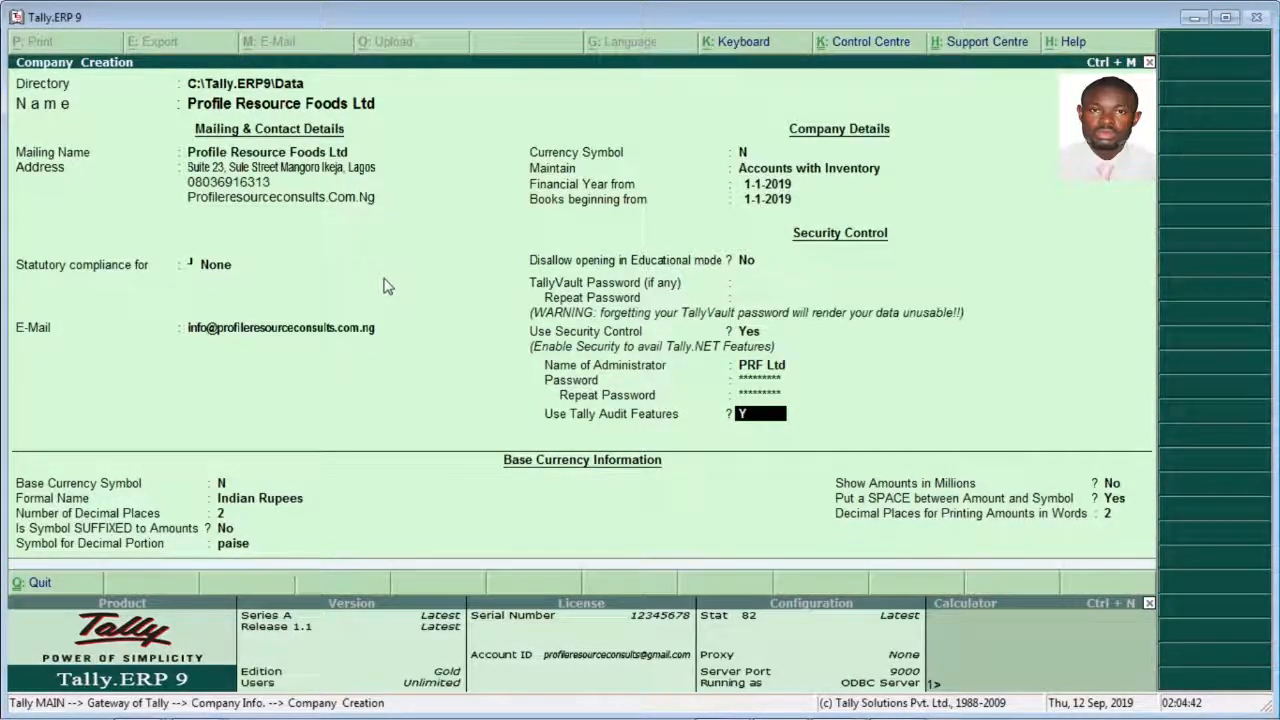
type("es")
key("Return")
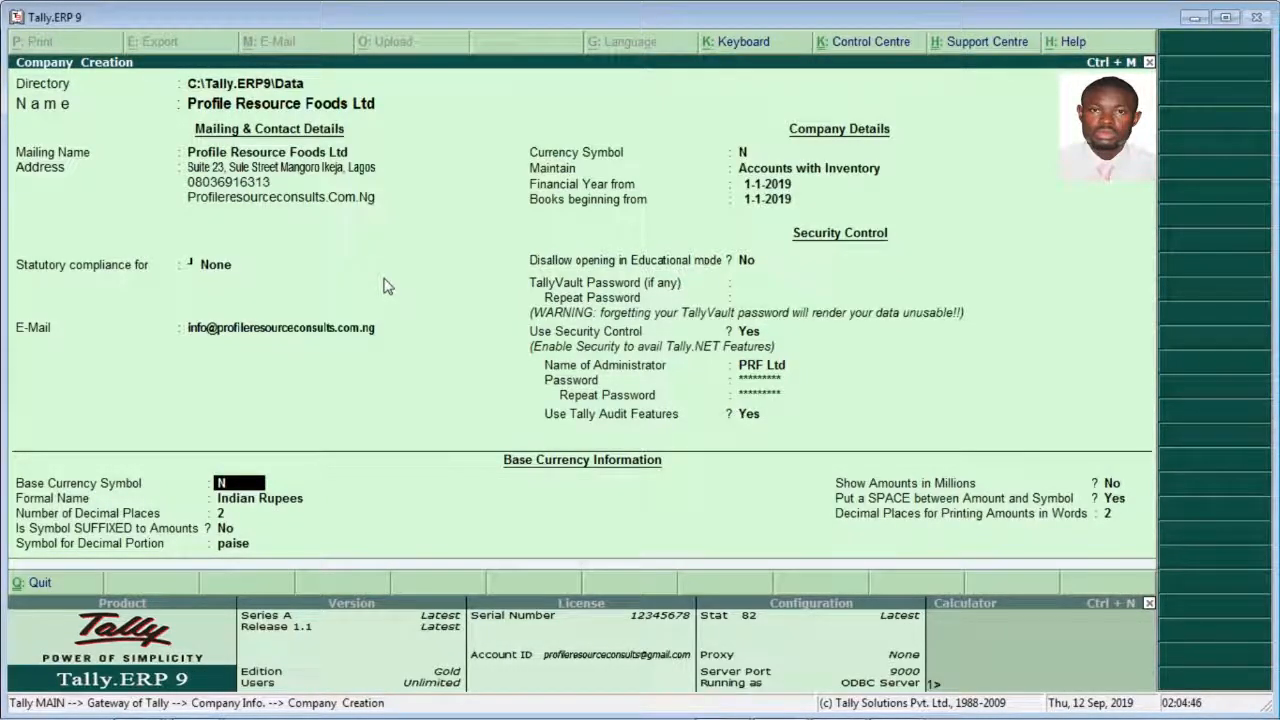
Step: Set the base currency's formal name to Naira, keeping the symbol N, 2 decimal places and No for suffixing the symbol
key("Return")
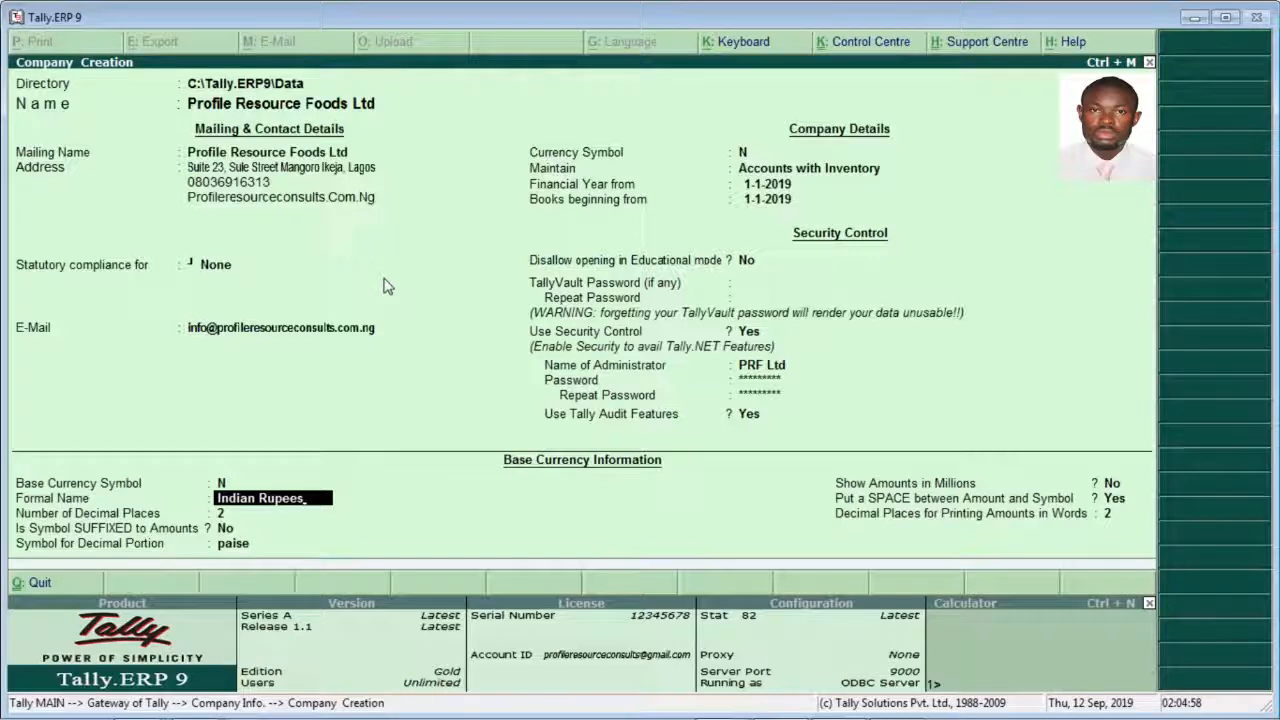
key("BackSpace")
key("BackSpace")
key("BackSpace")
key("BackSpace")
key("BackSpace")
key("BackSpace")
key("BackSpace")
key("BackSpace")
key("BackSpace")
key("BackSpace")
key("BackSpace")
key("BackSpace")
key("BackSpace")
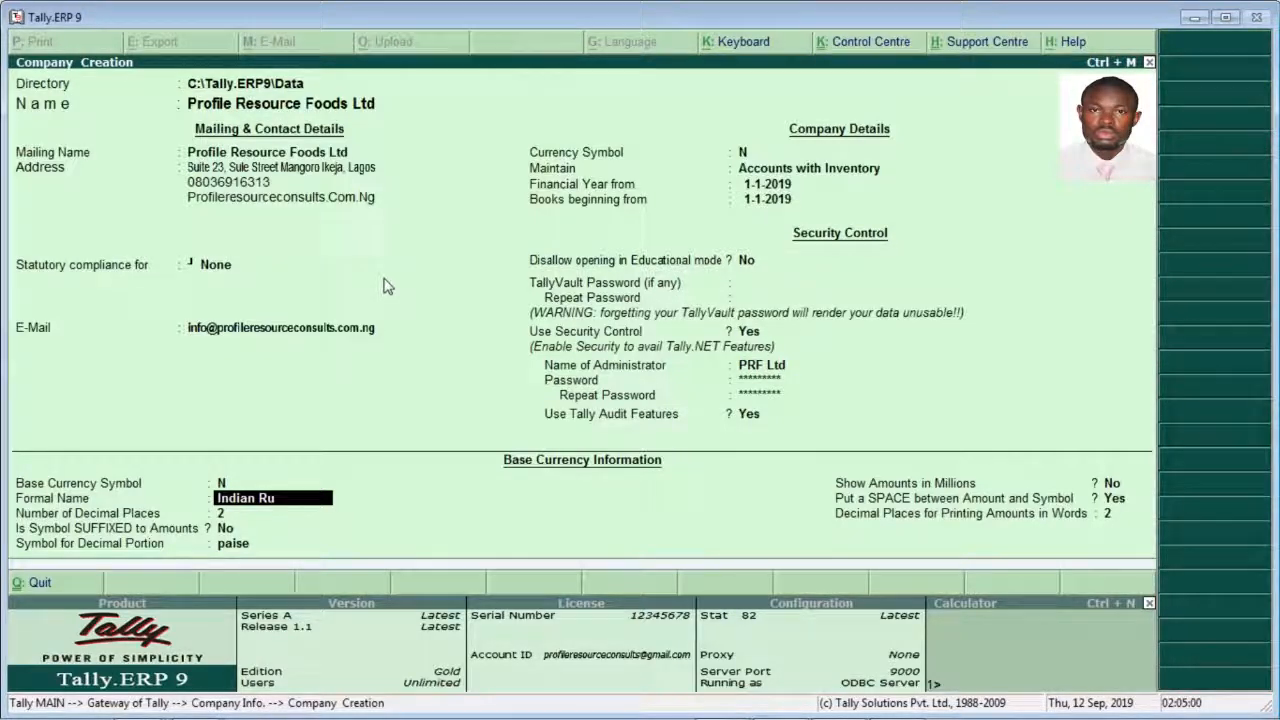
type("N")
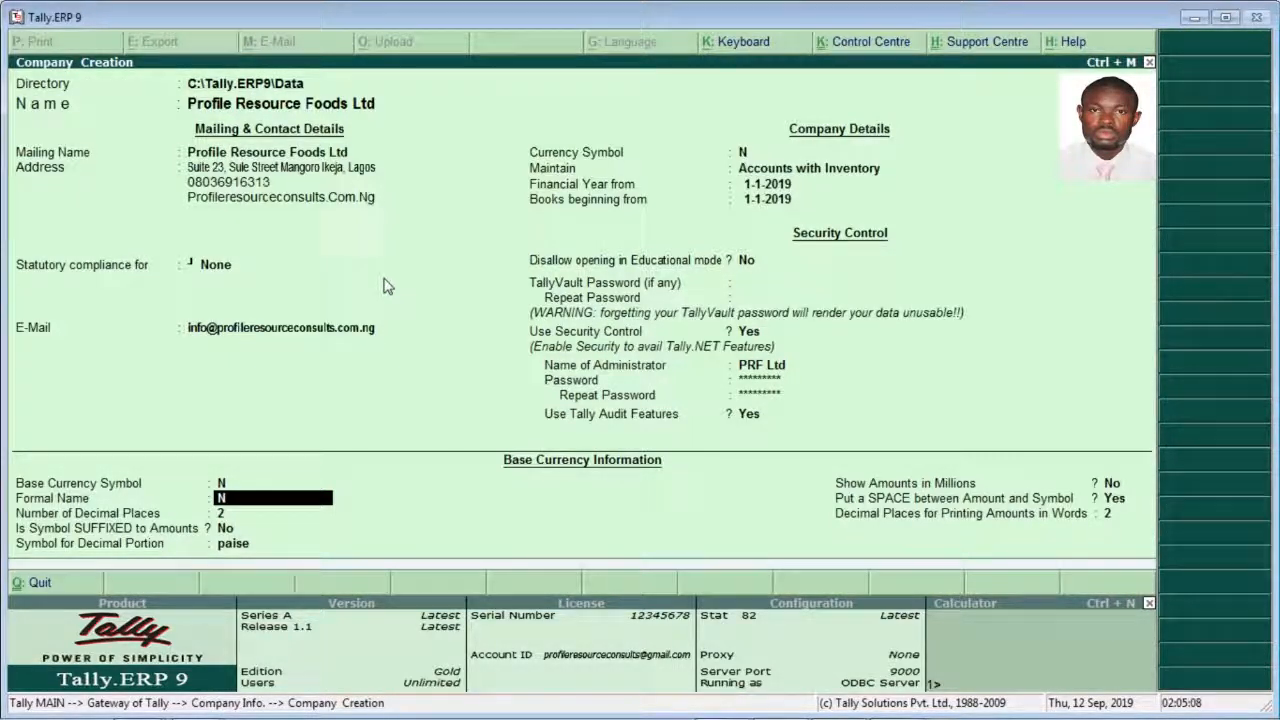
type("ira")
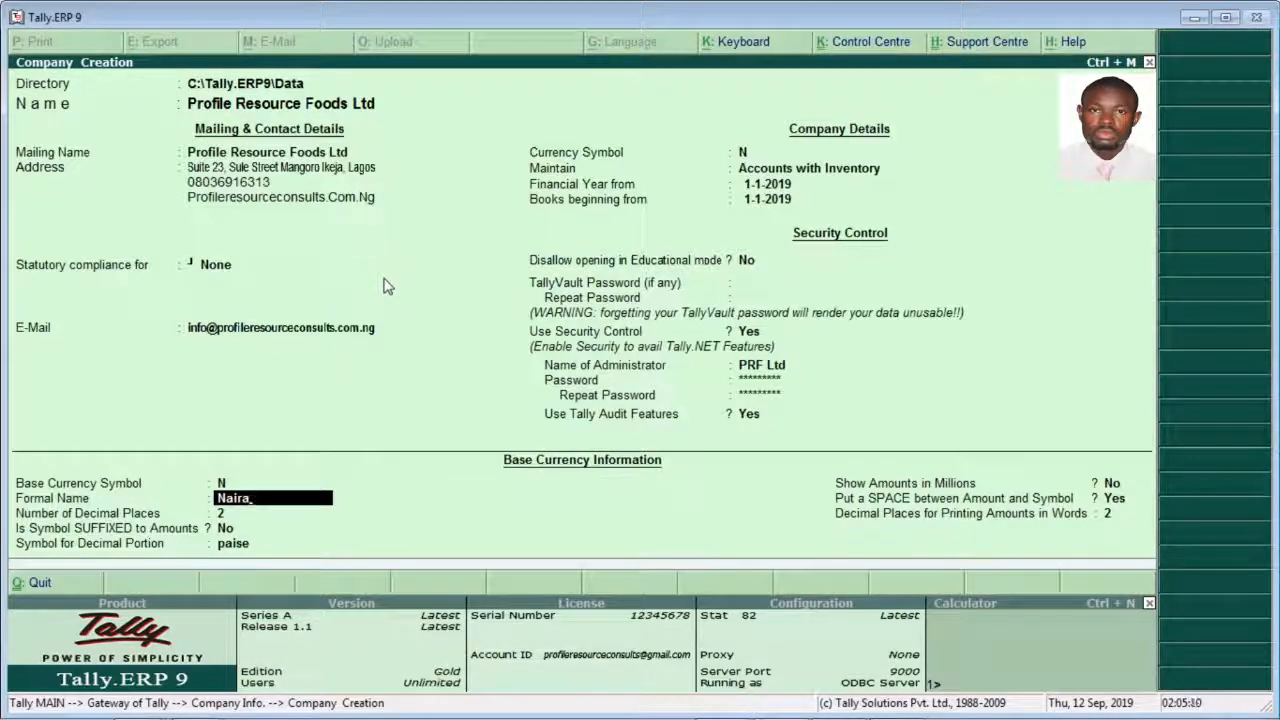
key("Return")
key("Return")
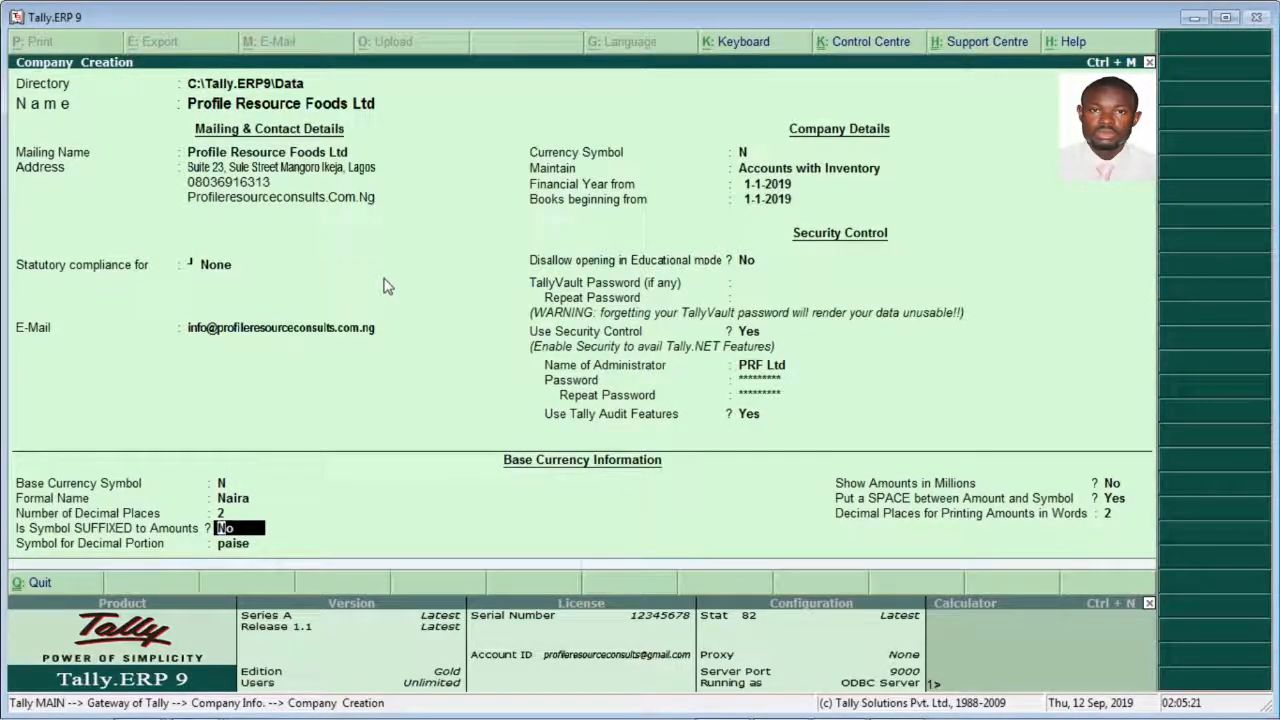
key("Return")
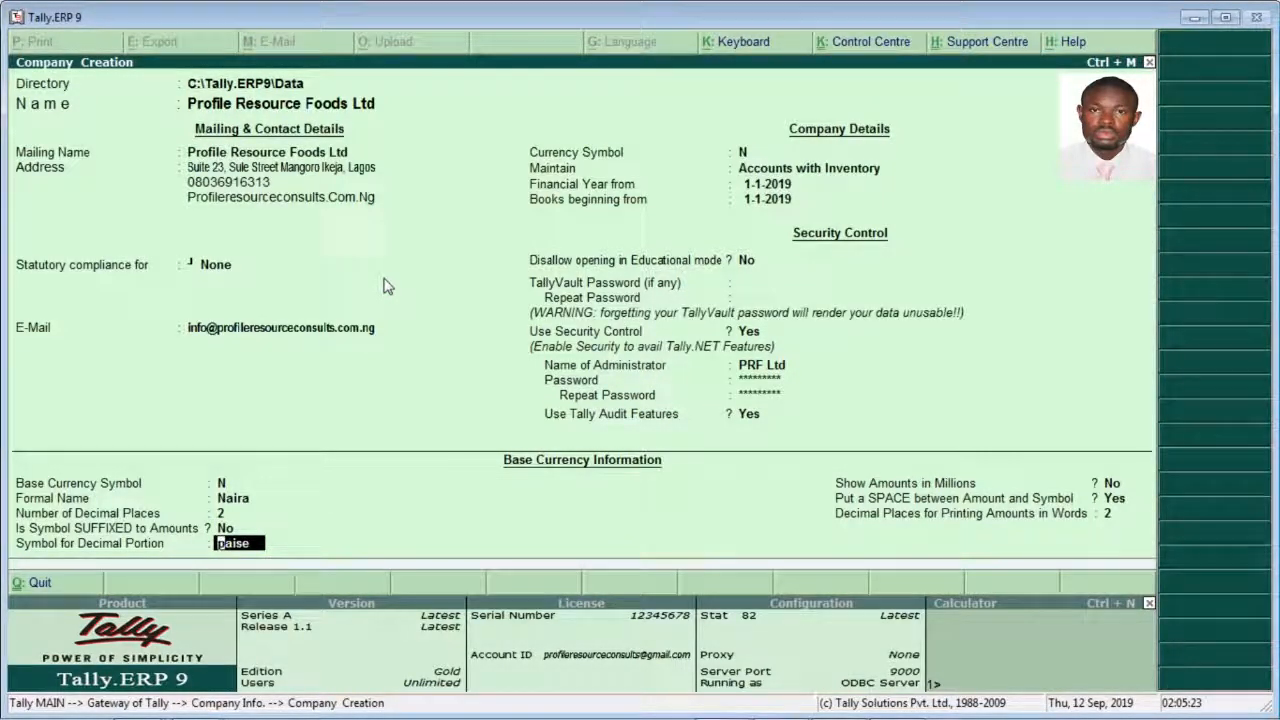
Step: Set the symbol for the currency's decimal portion to kobo
type("pai")
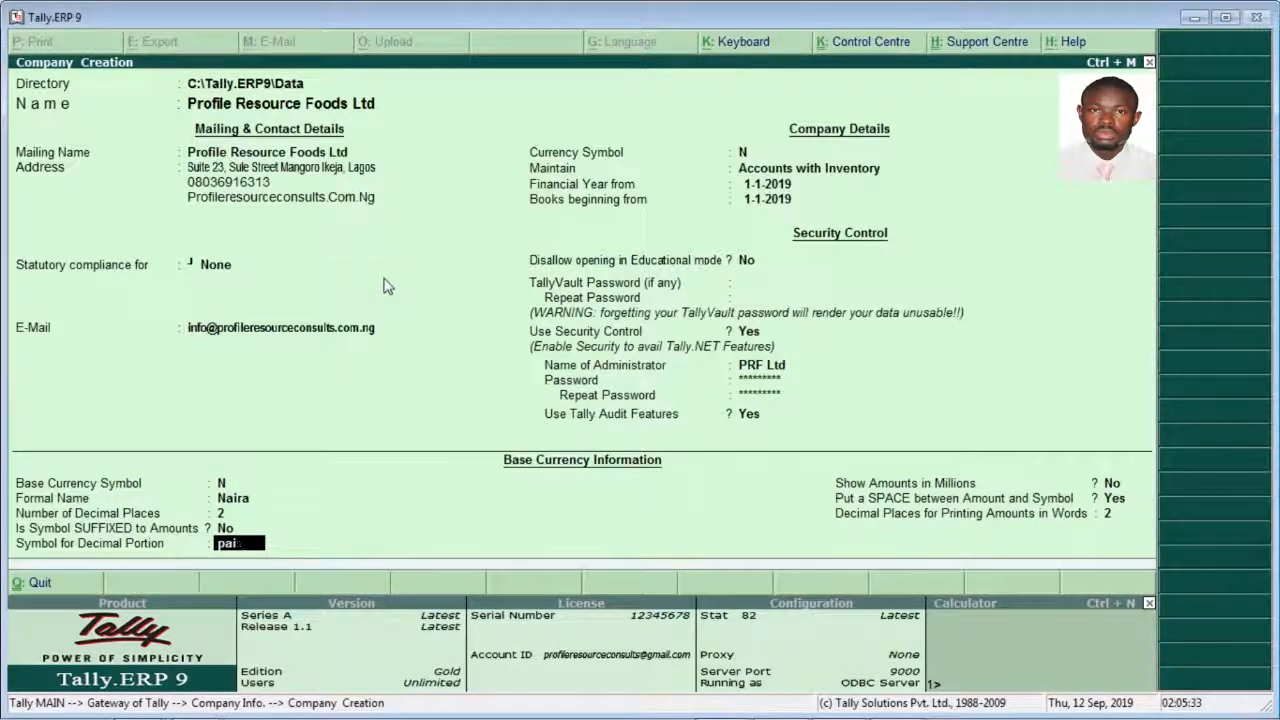
key("BackSpace")
key("BackSpace")
key("BackSpace")
type("k")
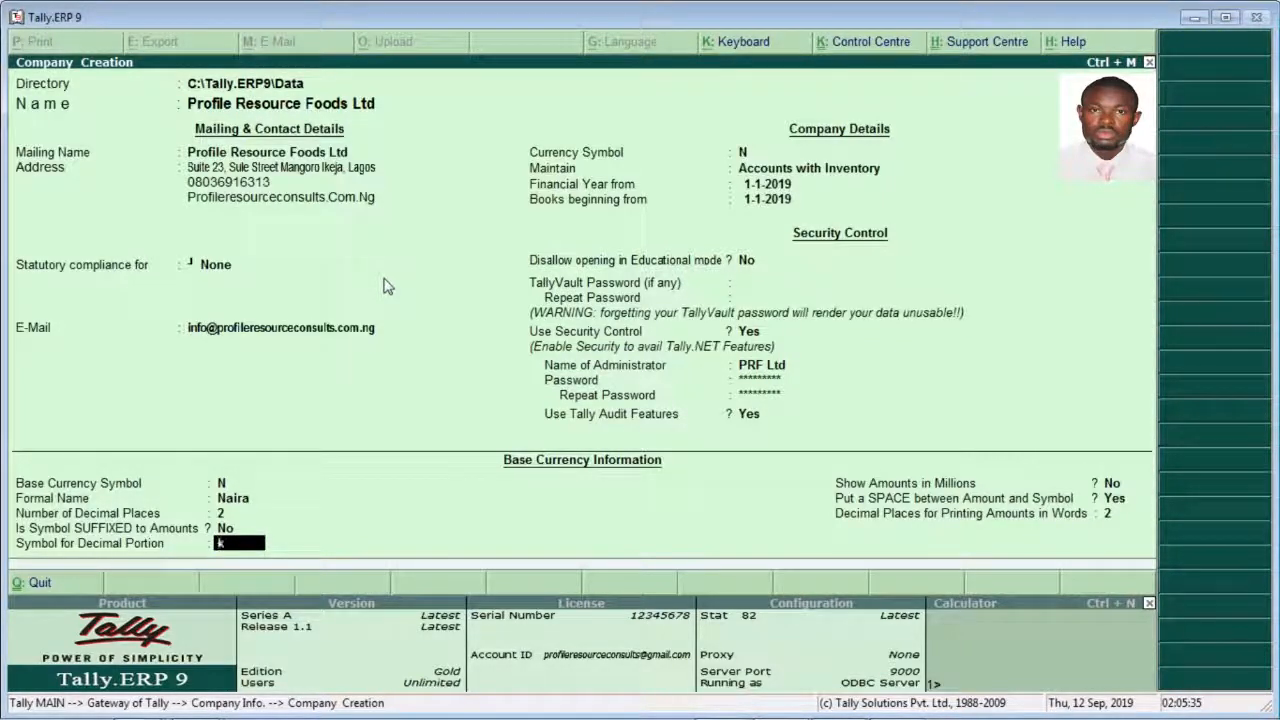
type("obo")
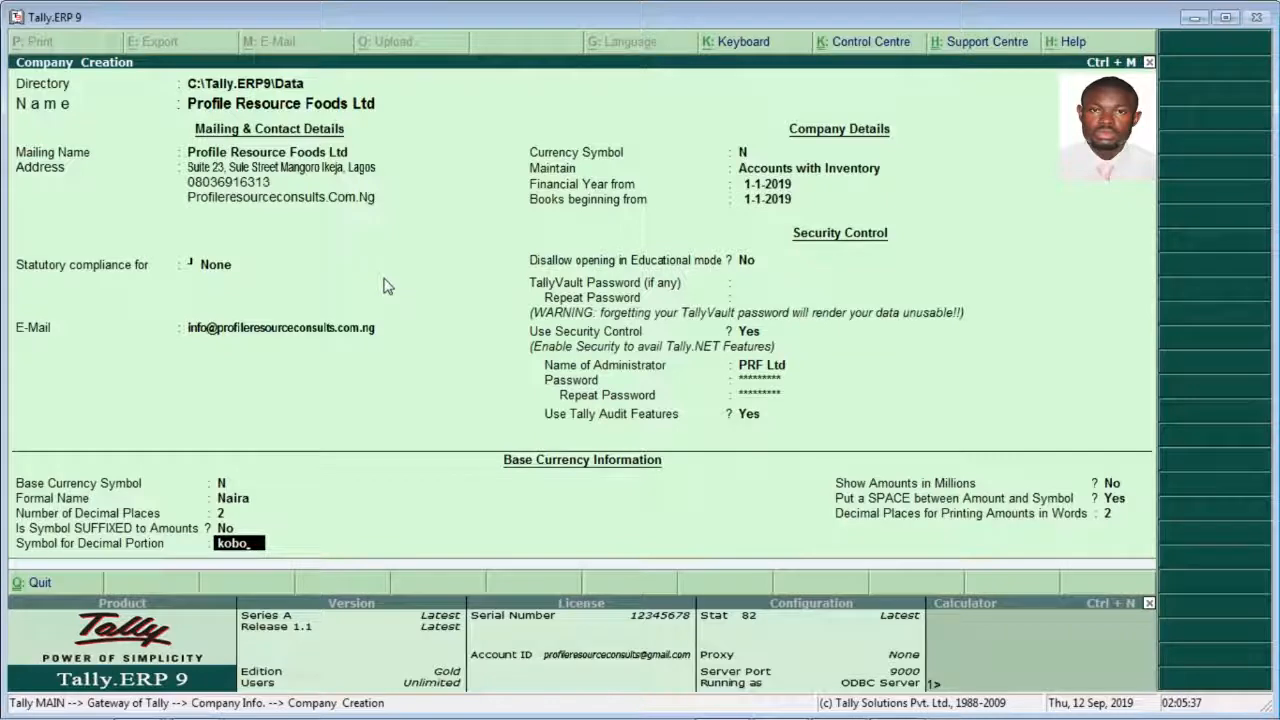
key("Return")
key("Return")
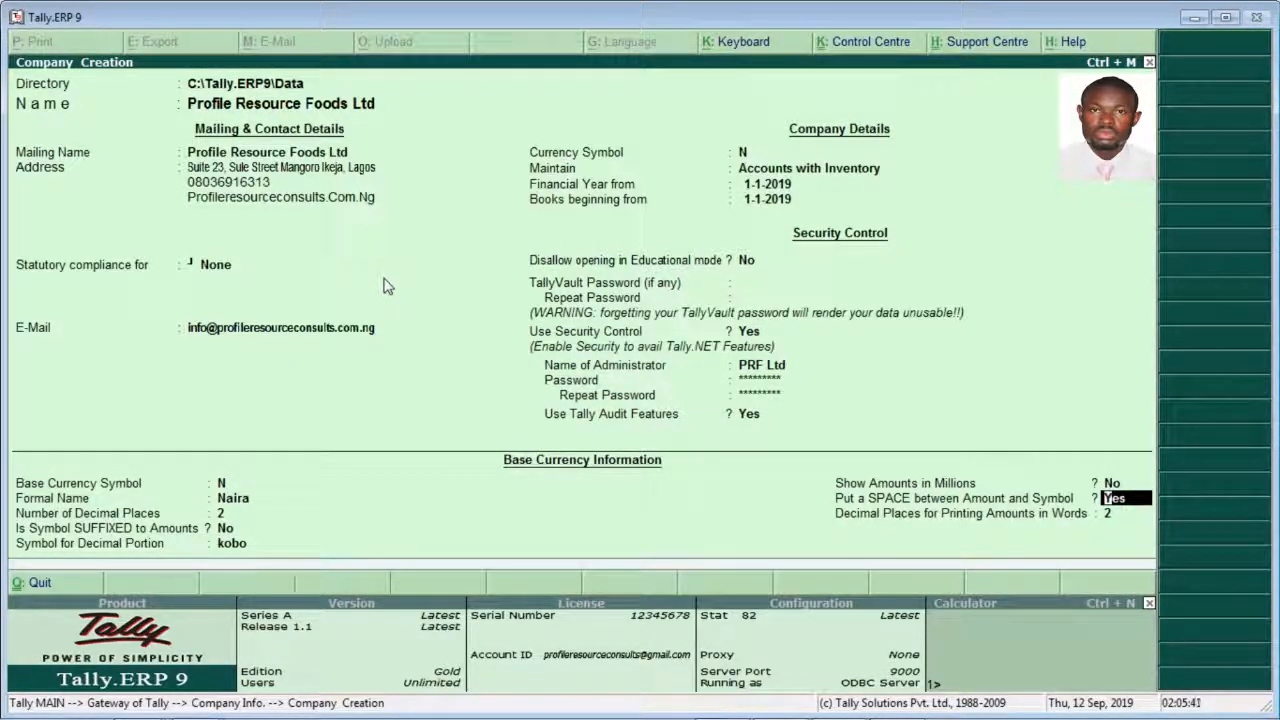
Step: Keep amounts in millions off, the space before the symbol on and 2 decimals in words, and accept the company creation
key("Return")
key("Return")
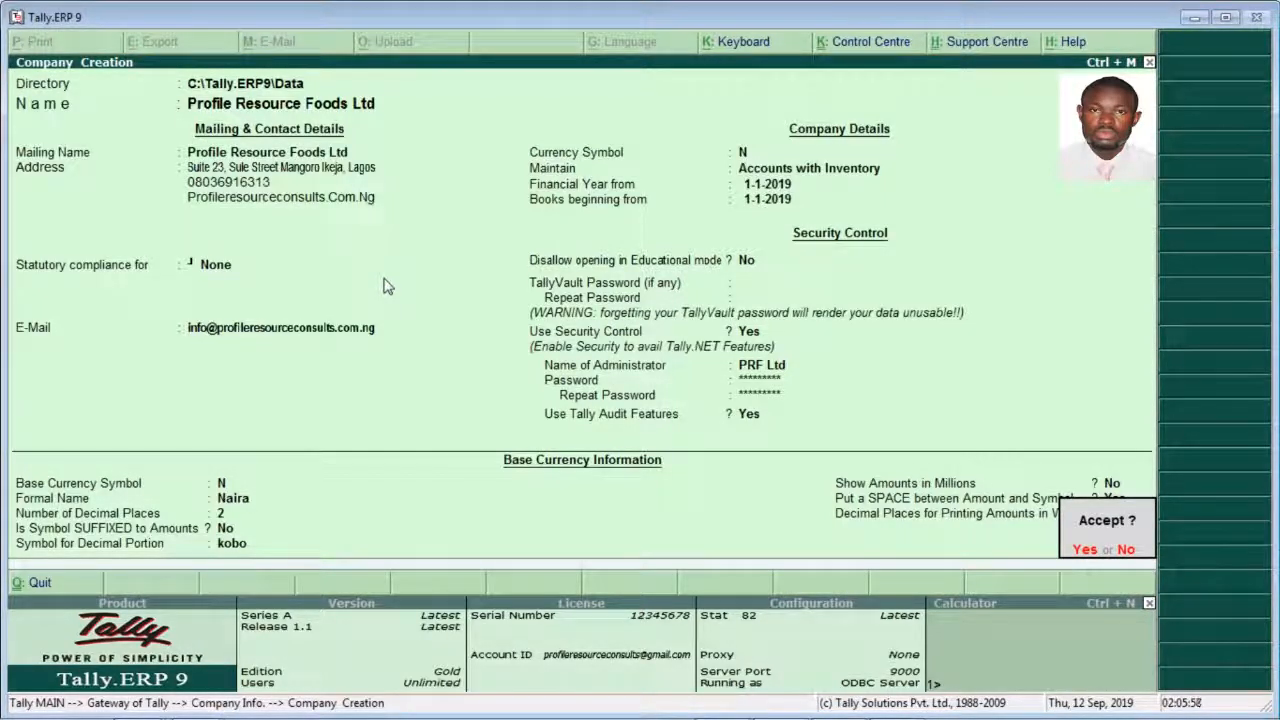
key("Return")
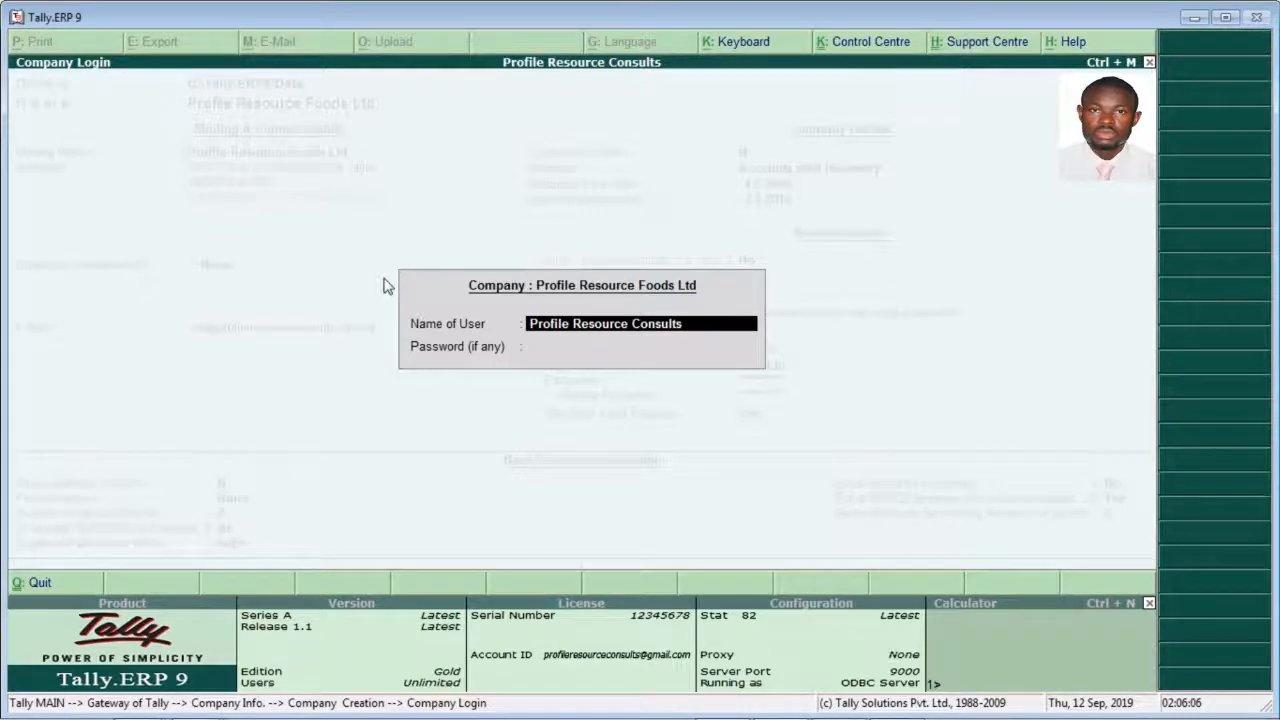
Step: Replace the user name in the Profile Resource Foods Ltd login with PRF Ltd
key("BackSpace")
key("BackSpace")
key("BackSpace")
key("BackSpace")
key("BackSpace")
key("BackSpace")
key("BackSpace")
key("BackSpace")
key("BackSpace")
key("BackSpace")
key("BackSpace")
key("BackSpace")
key("BackSpace")
key("BackSpace")
key("BackSpace")
key("BackSpace")
key("BackSpace")
key("BackSpace")
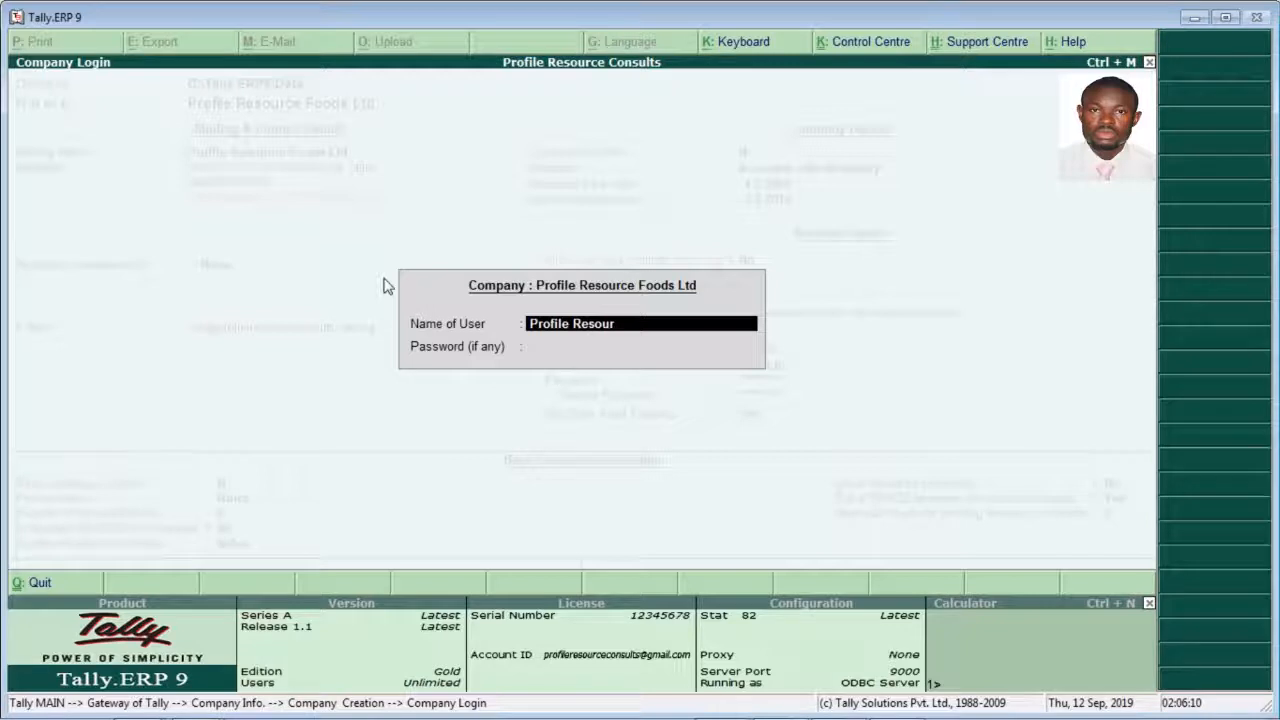
key("BackSpace")
key("BackSpace")
key("BackSpace")
type("PR")
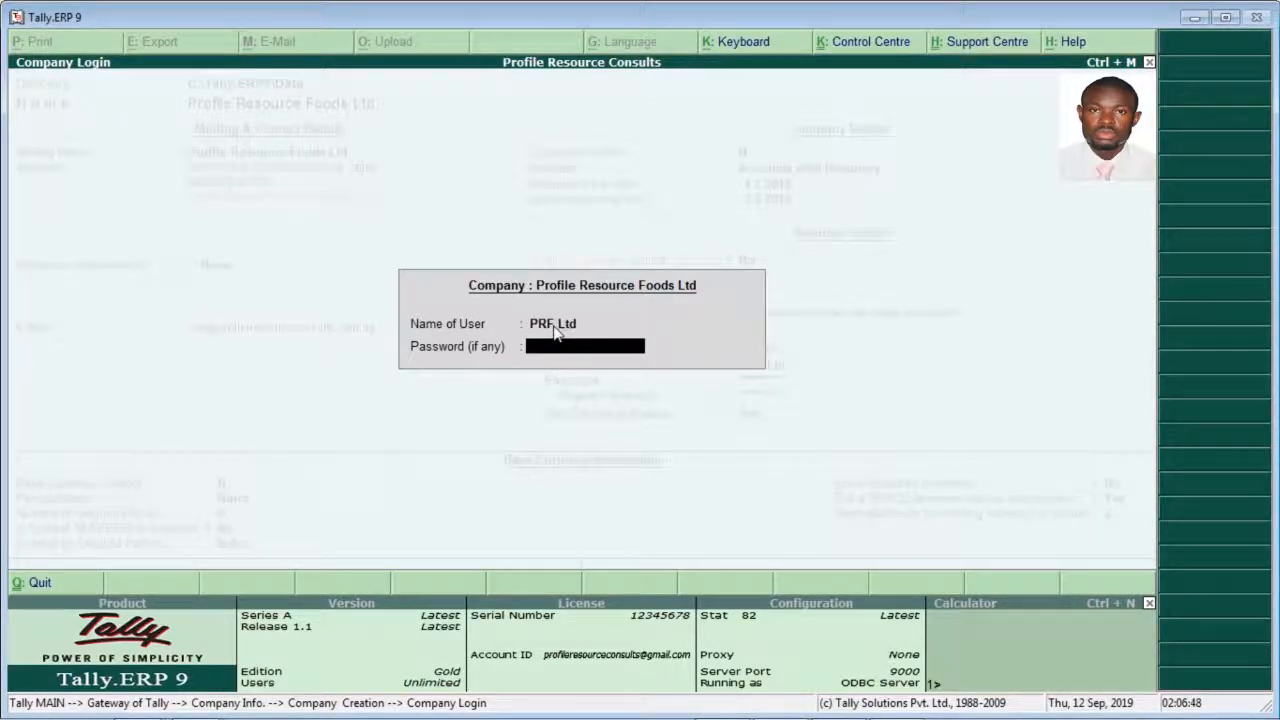
Step: Enter the administrator password and log in to Profile Resource Foods Ltd
type("*****")
key("Return")
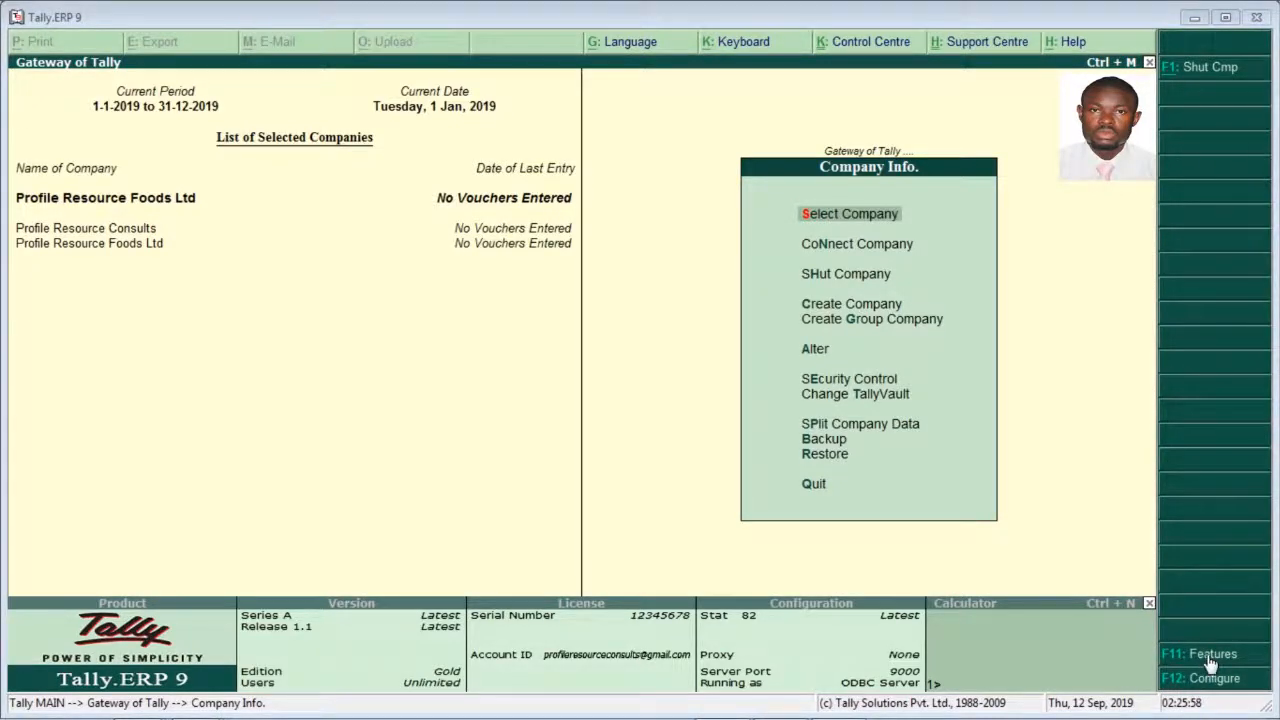
Step: Open the Accounting Features of Profile Resource Foods Ltd
left_click(1210, 660)
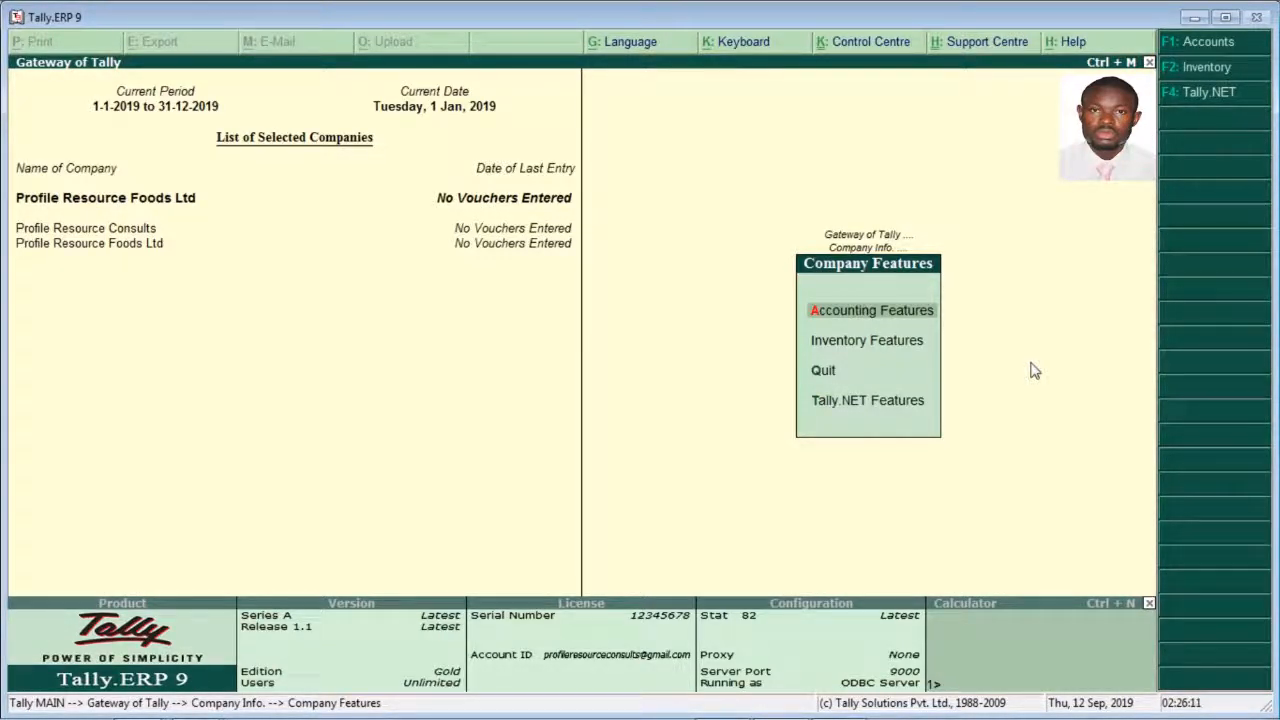
left_click(845, 317)
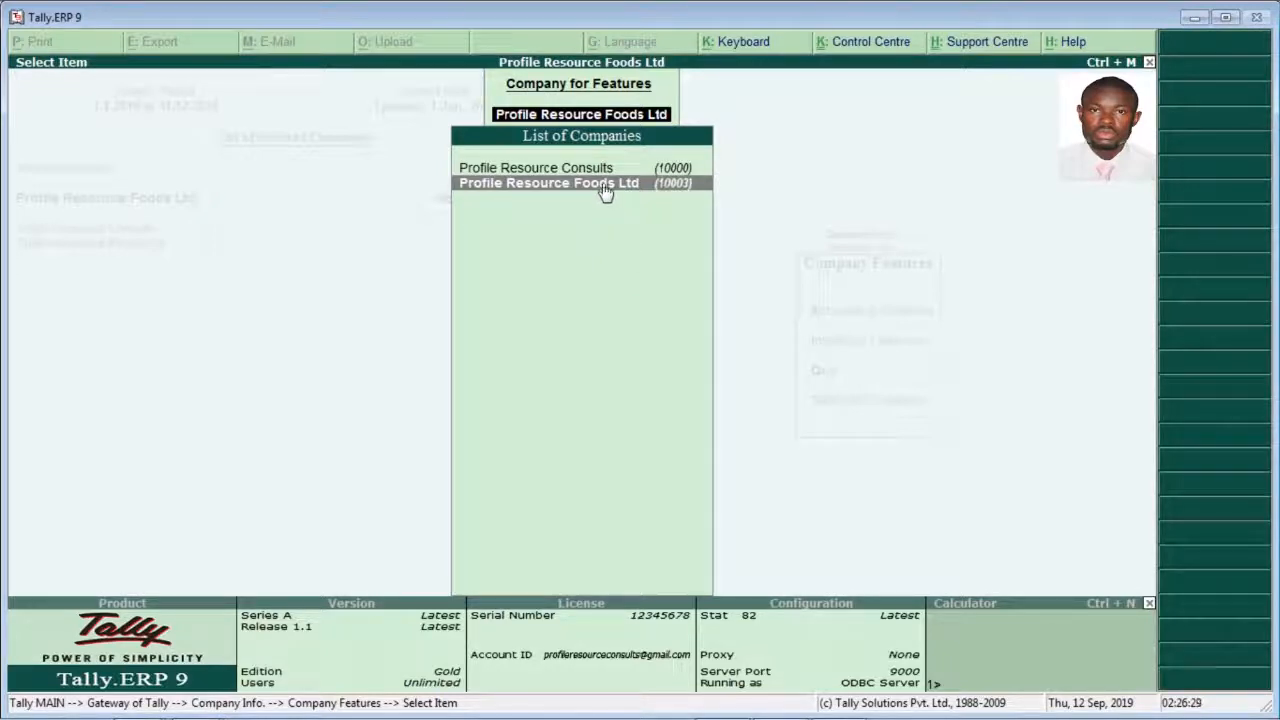
left_click(603, 186)
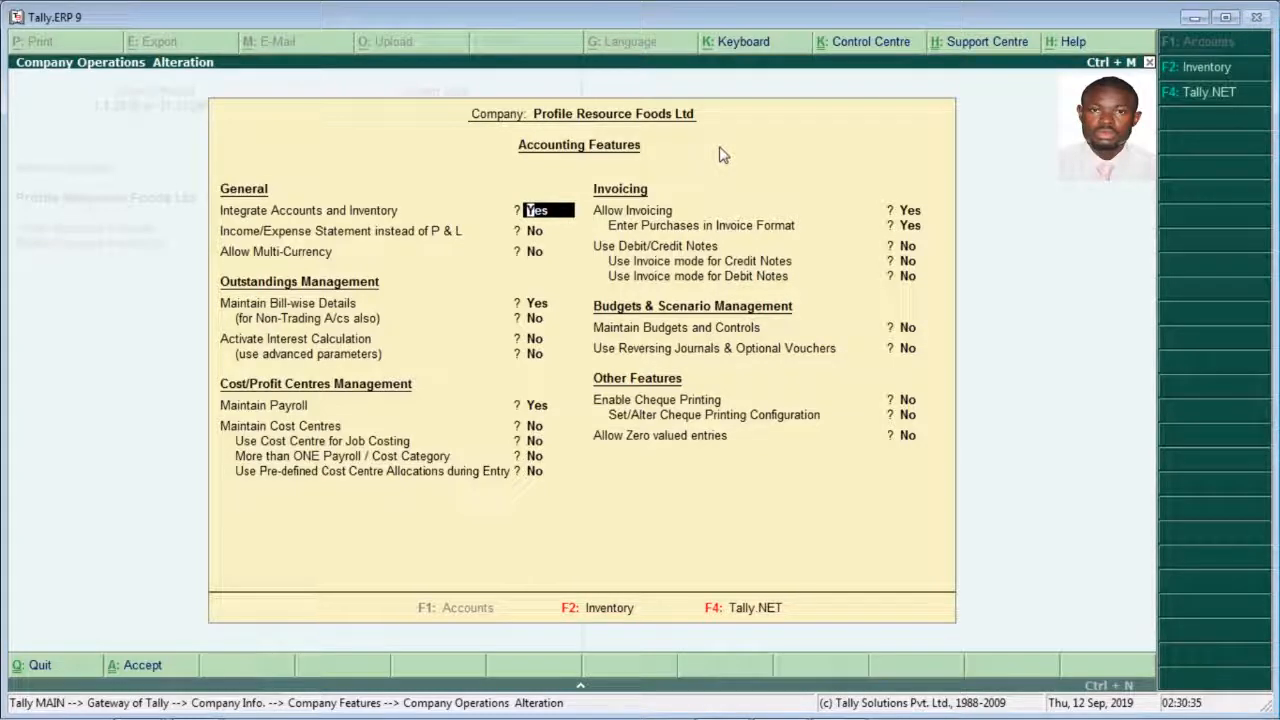
Step: Keep accounts and inventory integration and bill-wise details on, with income/expense statement, multi-currency, non-trading bill-wise details and interest calculation off
key("Return")
key("Return")
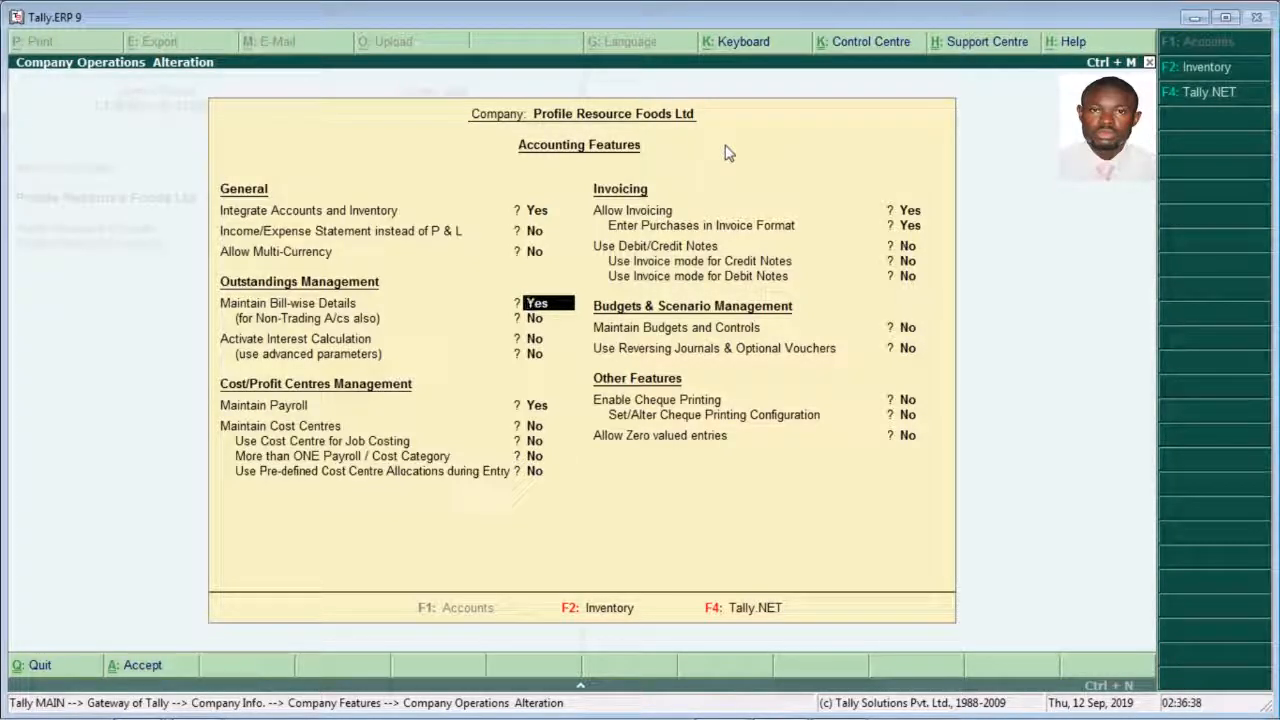
key("Return")
key("Return")
key("Return")
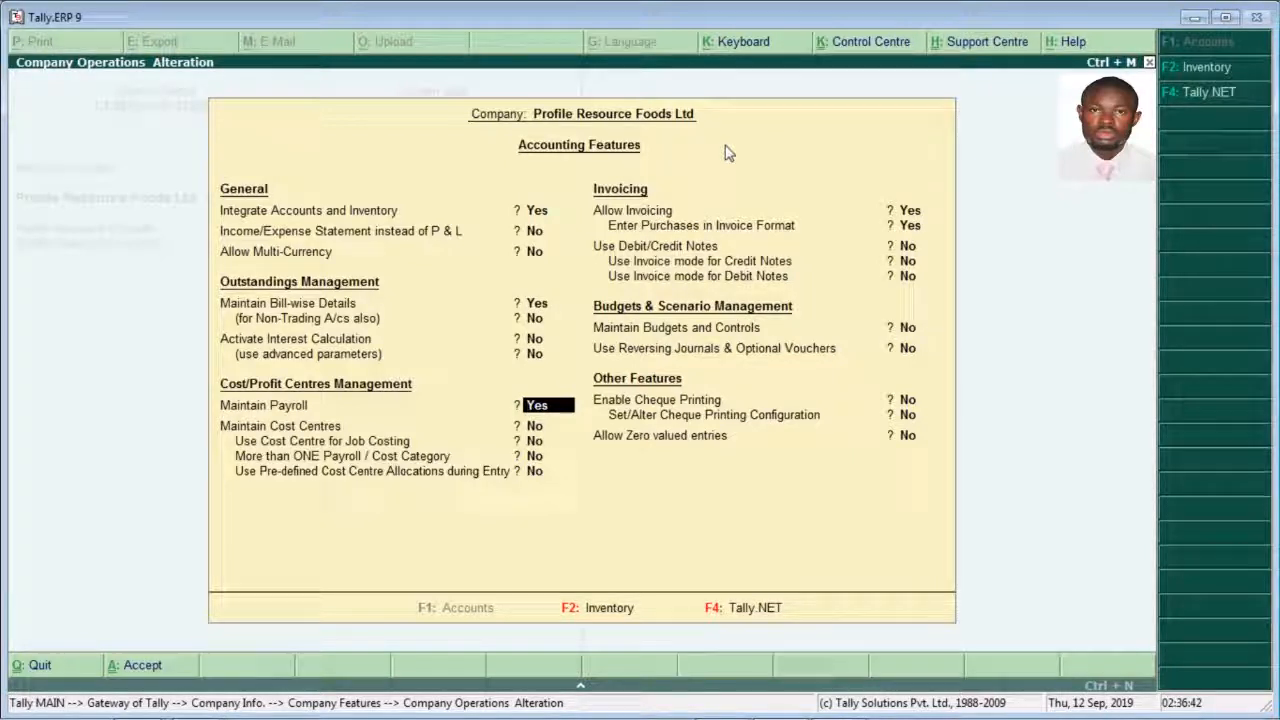
Step: Keep Maintain Payroll at Yes and all cost centre and cost category options at No
key("Return")
key("Return")
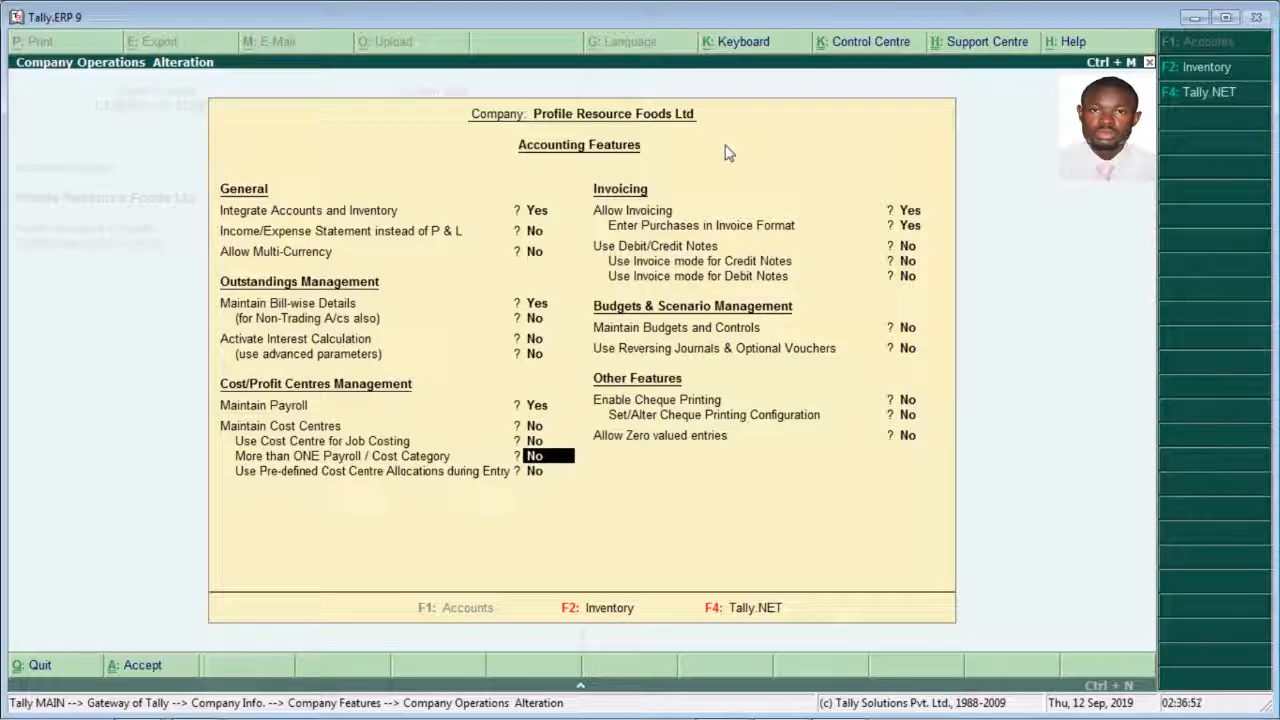
key("Return")
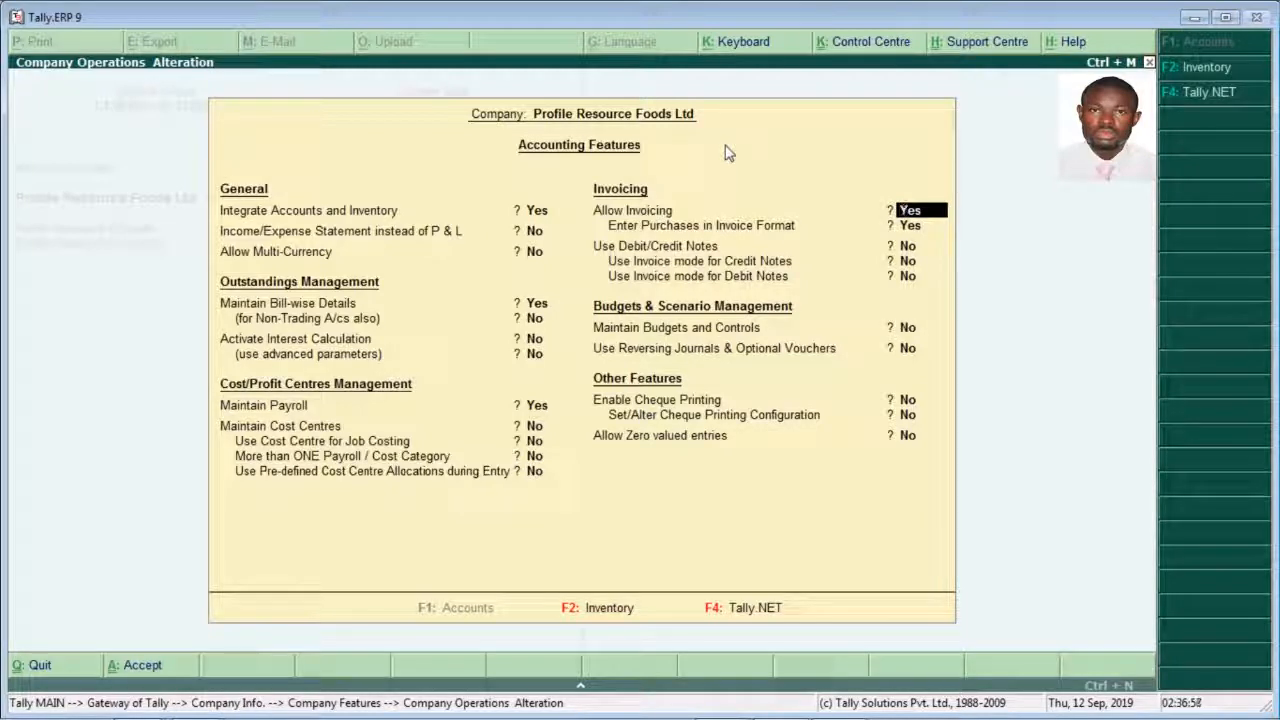
Step: Keep Allow Invoicing and Enter Purchases in Invoice Format at Yes
key("Return")
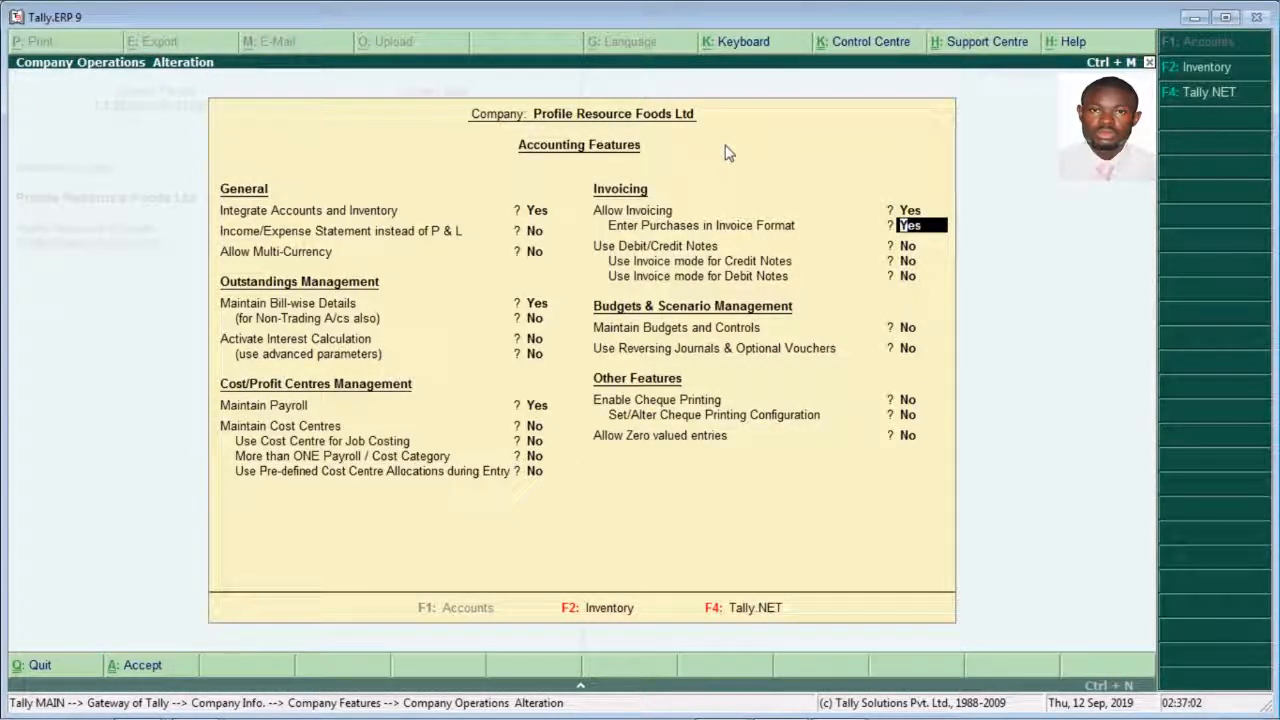
key("Return")
key("Return")
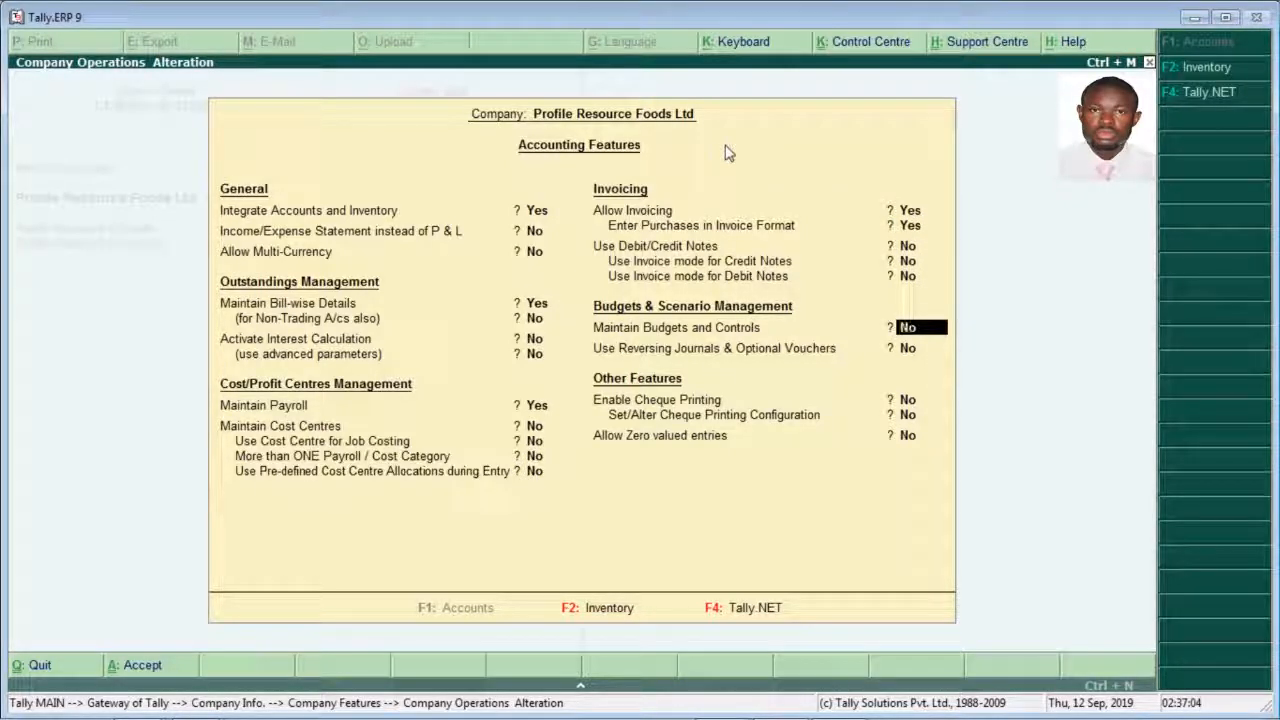
Step: Set Use Debit/Credit Notes to Yes and enable invoice mode for both credit notes and debit notes
left_click(918, 230)
left_click(908, 245)
type("y")
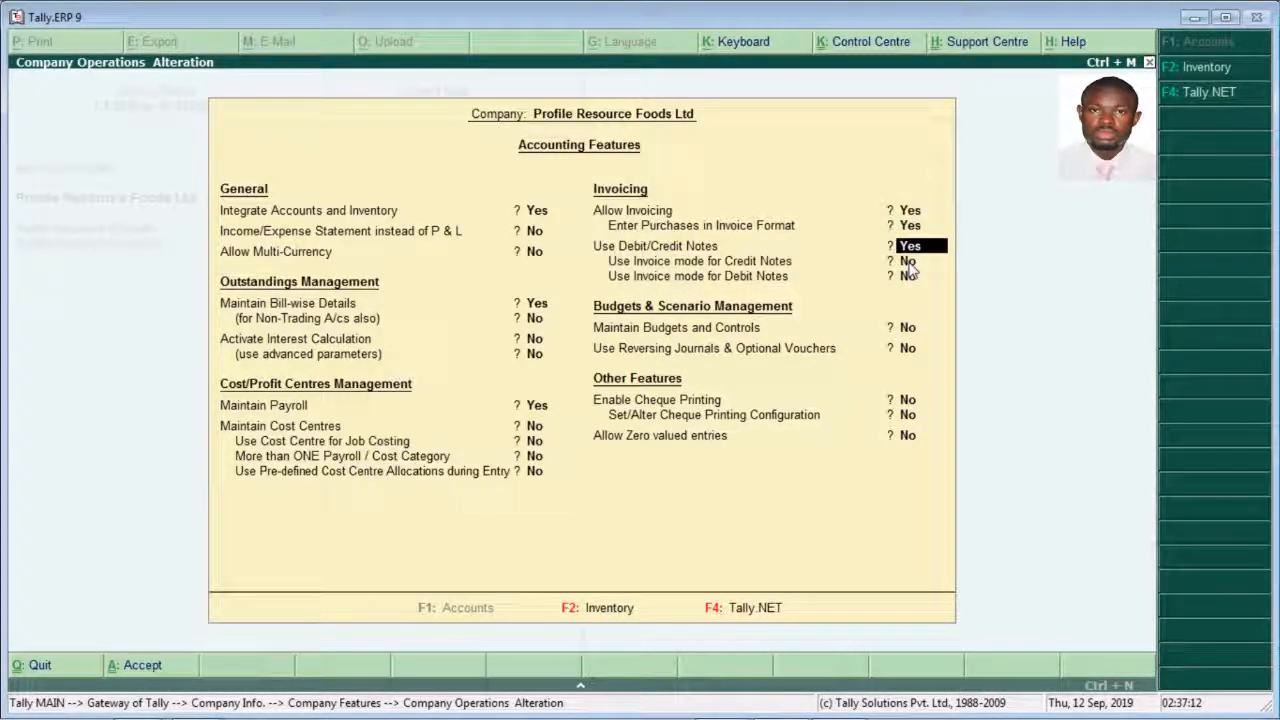
left_click(908, 262)
type("y")
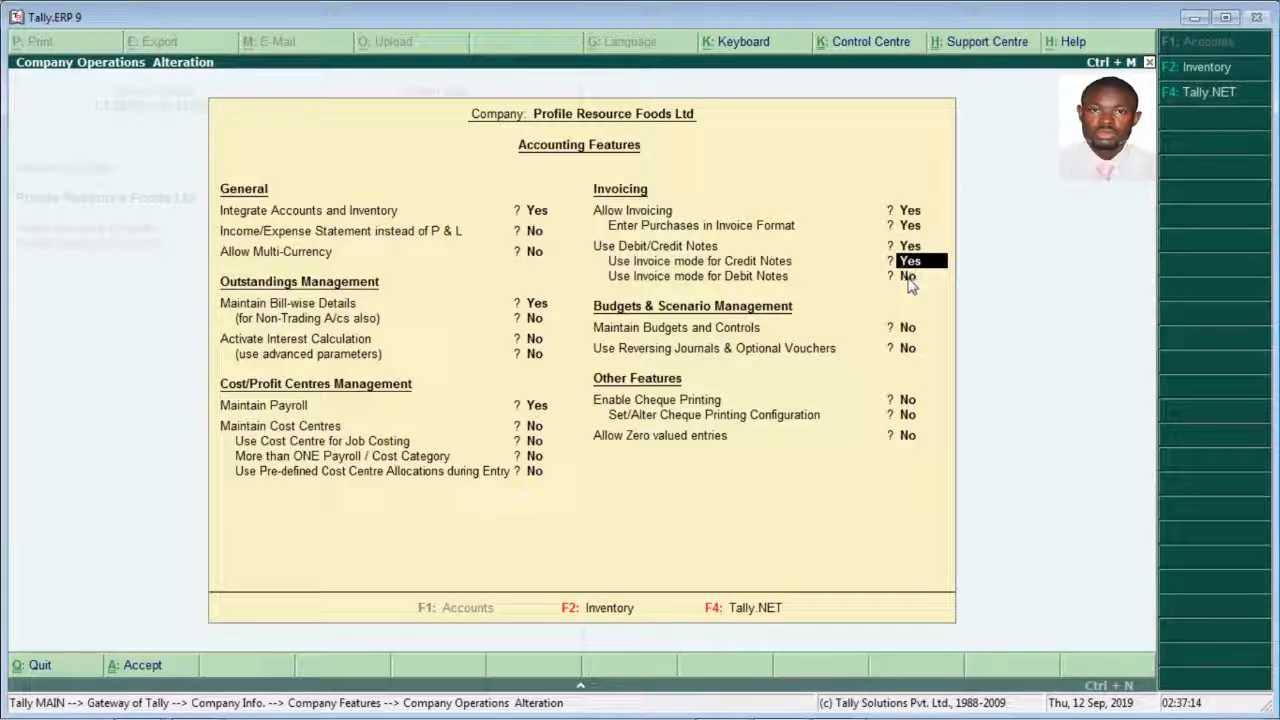
left_click(908, 279)
type("y")
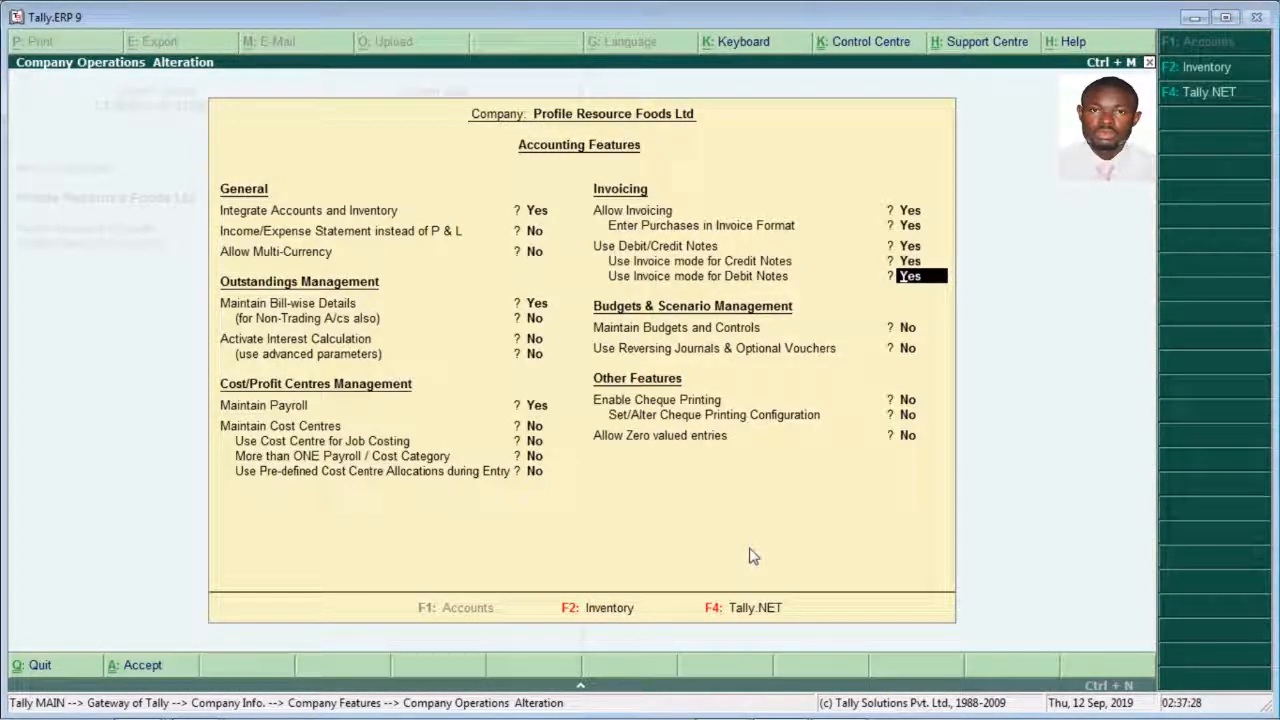
Step: Keep budgets and controls and reversing journals at No, and switch to the company's Inventory Features
key("Return")
key("Return")
key("Return")
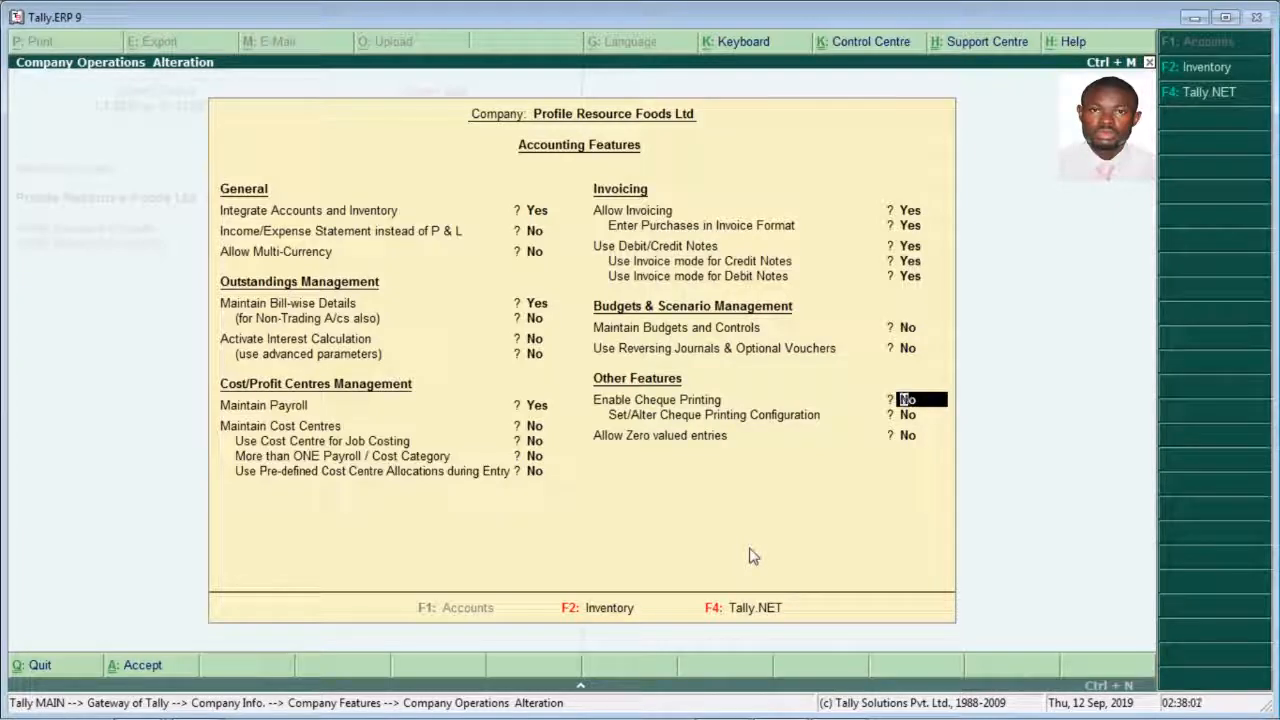
key("F2")
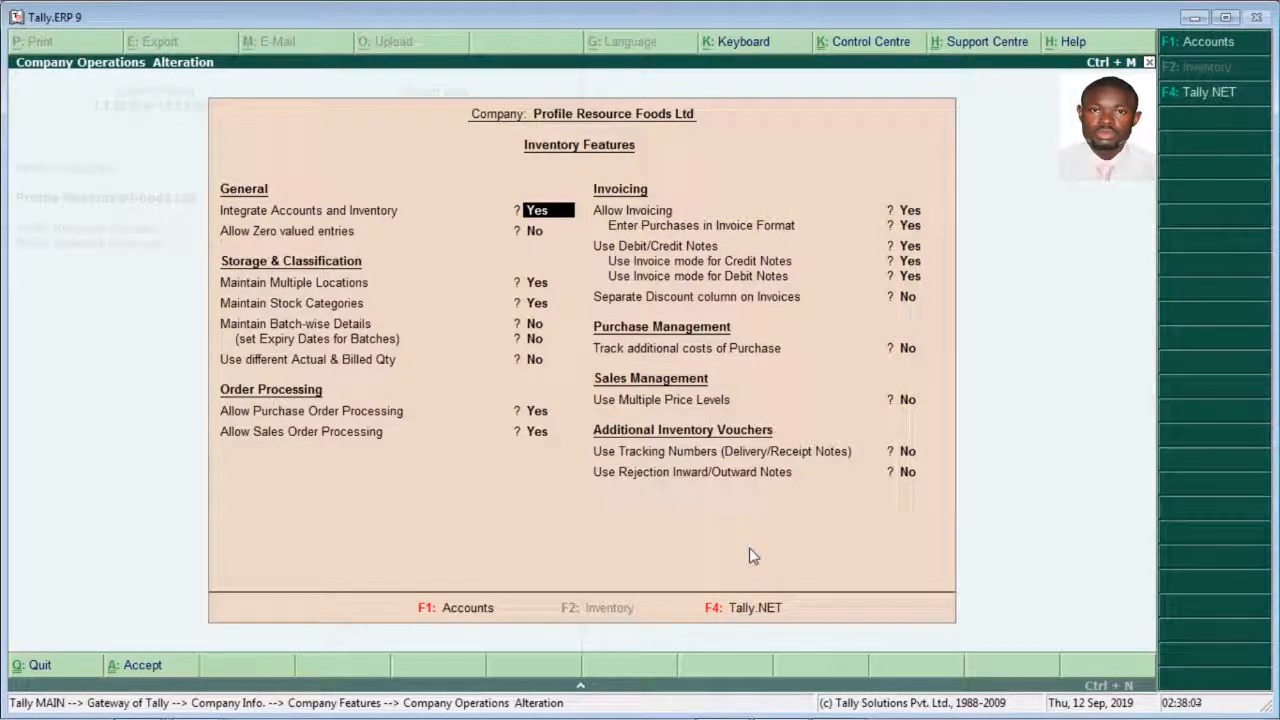